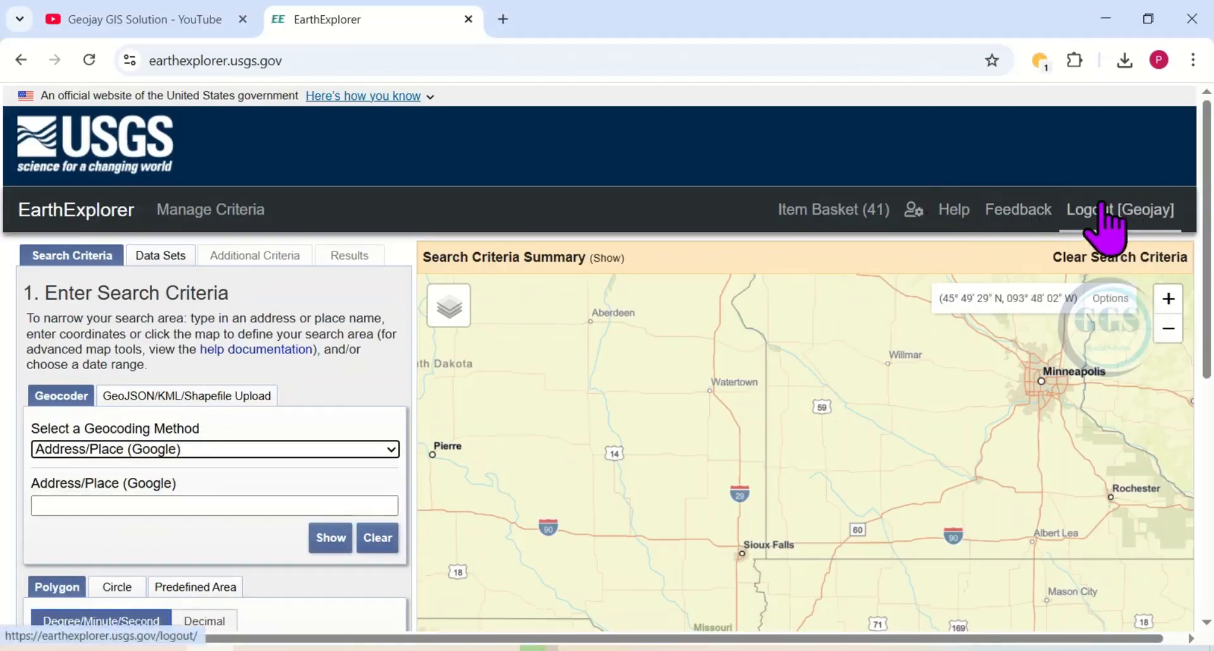
Geocode the place Abuja and add Abuja, Federal Capital Territory, Nigeria as the search area coordinate
left_click(121, 506)
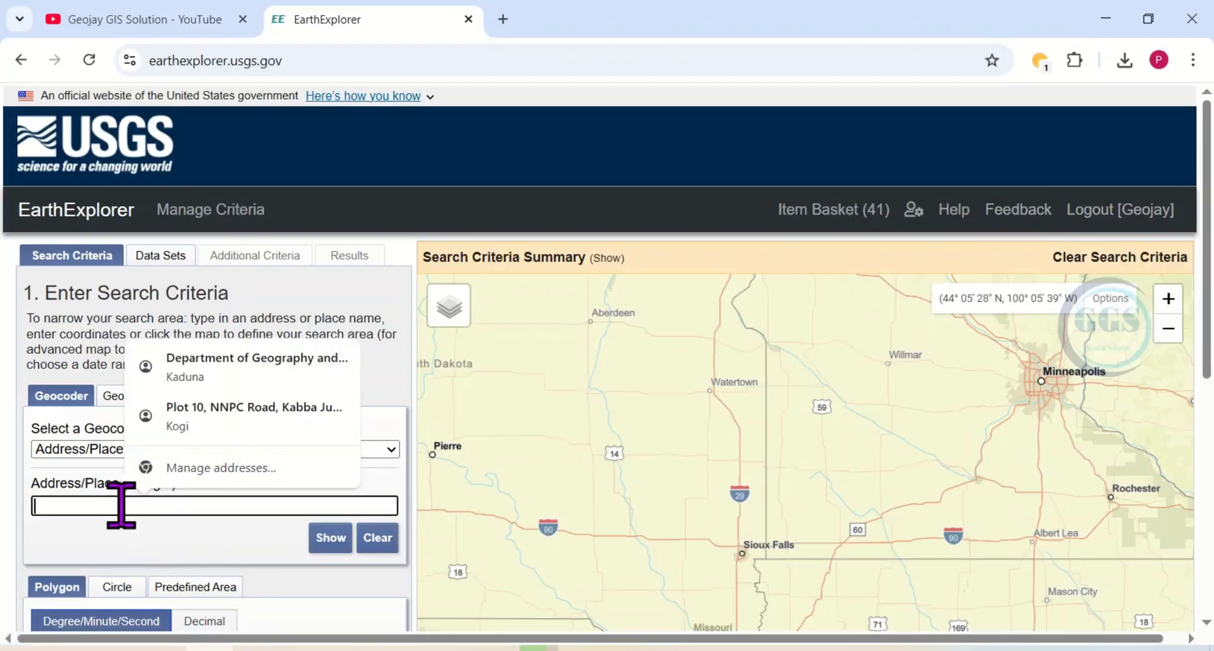
type("Ab")
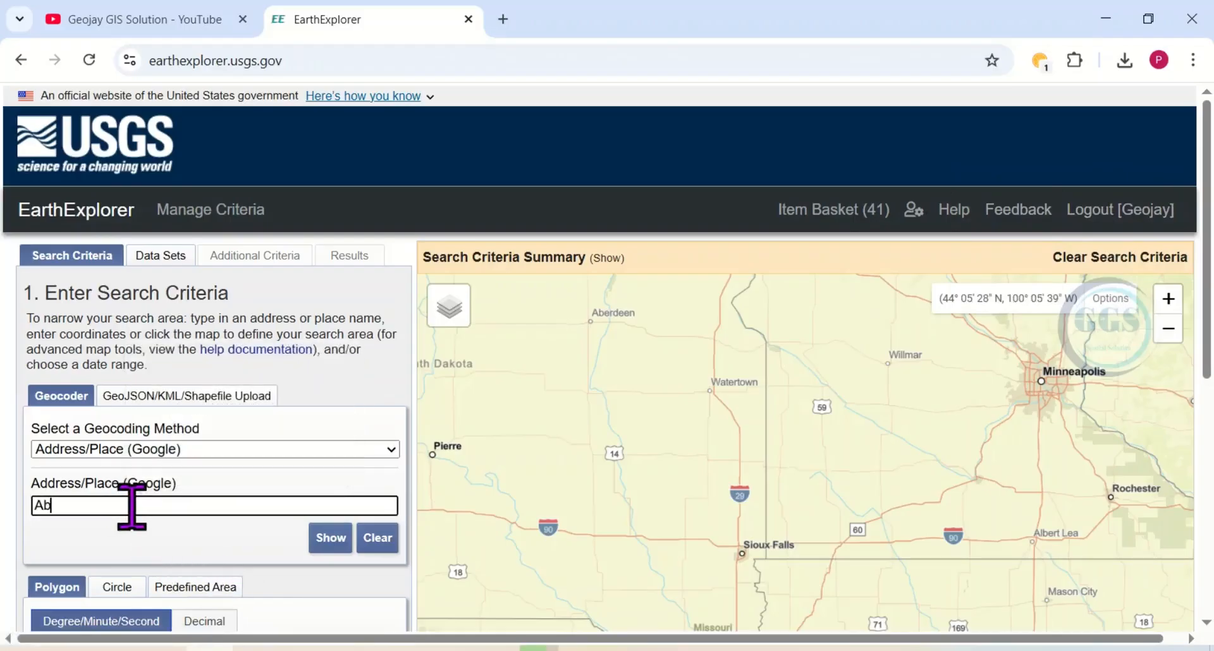
type("uja")
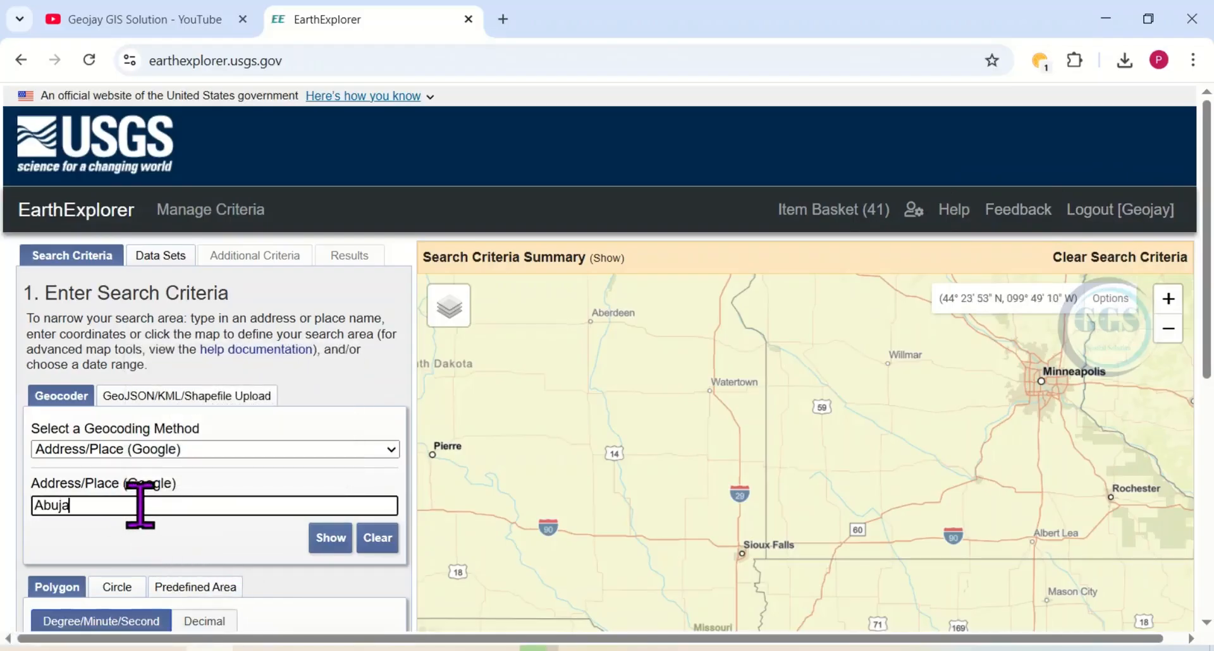
left_click(330, 535)
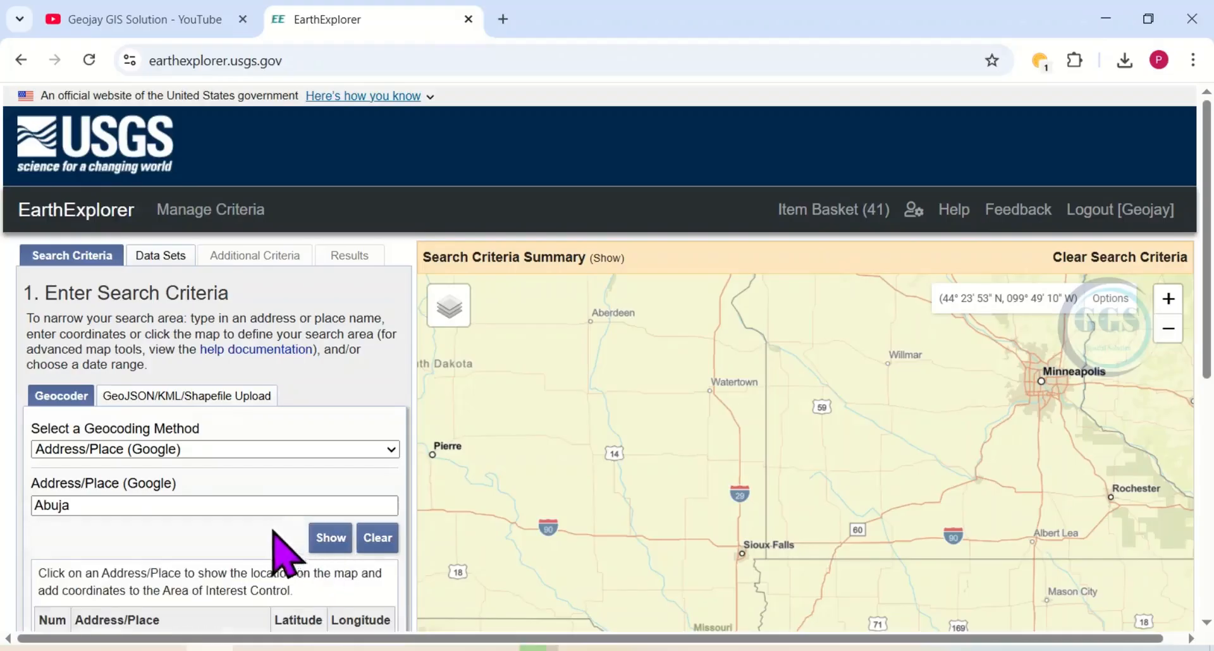
scroll(217, 556, "down", 1)
scroll(166, 536, "down", 1)
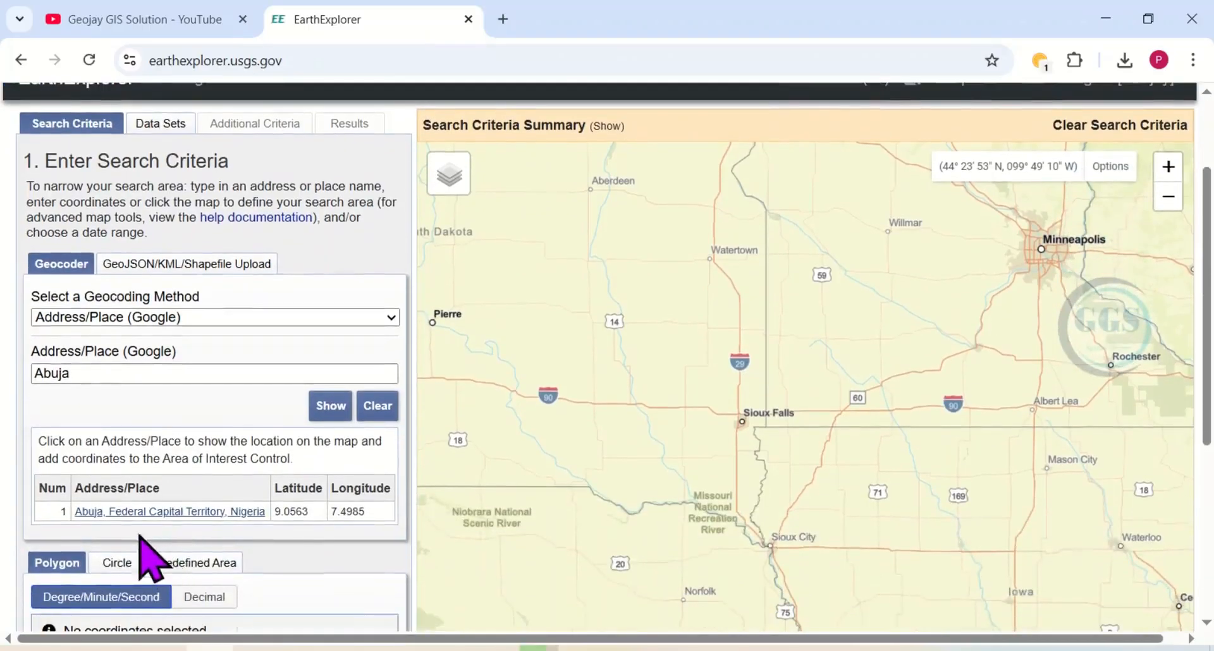
left_click(165, 511)
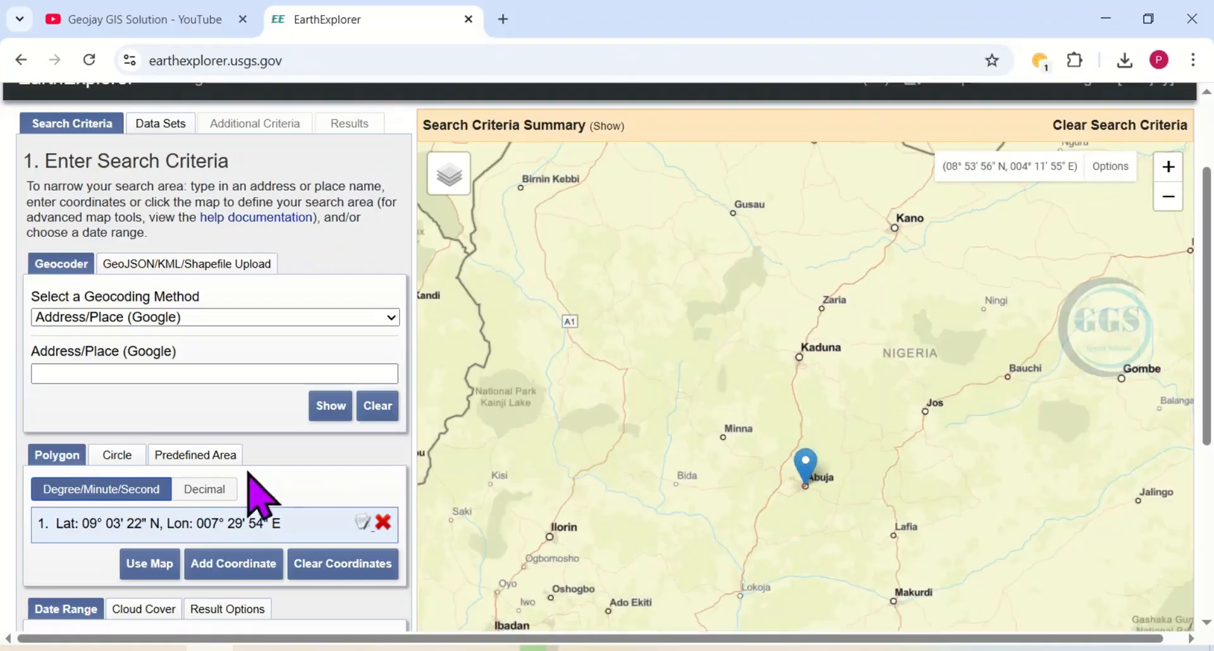
Set the search date range from 01/01/2012 to 12/31/2025
scroll(214, 486, "down", 3)
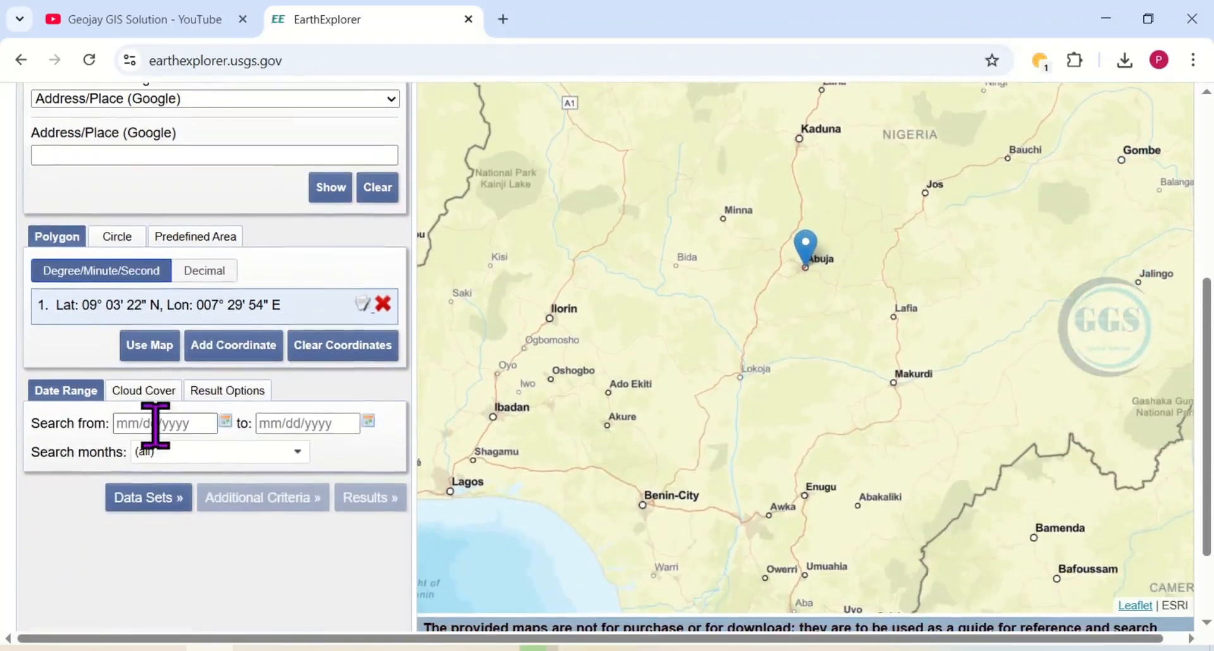
left_click(155, 424)
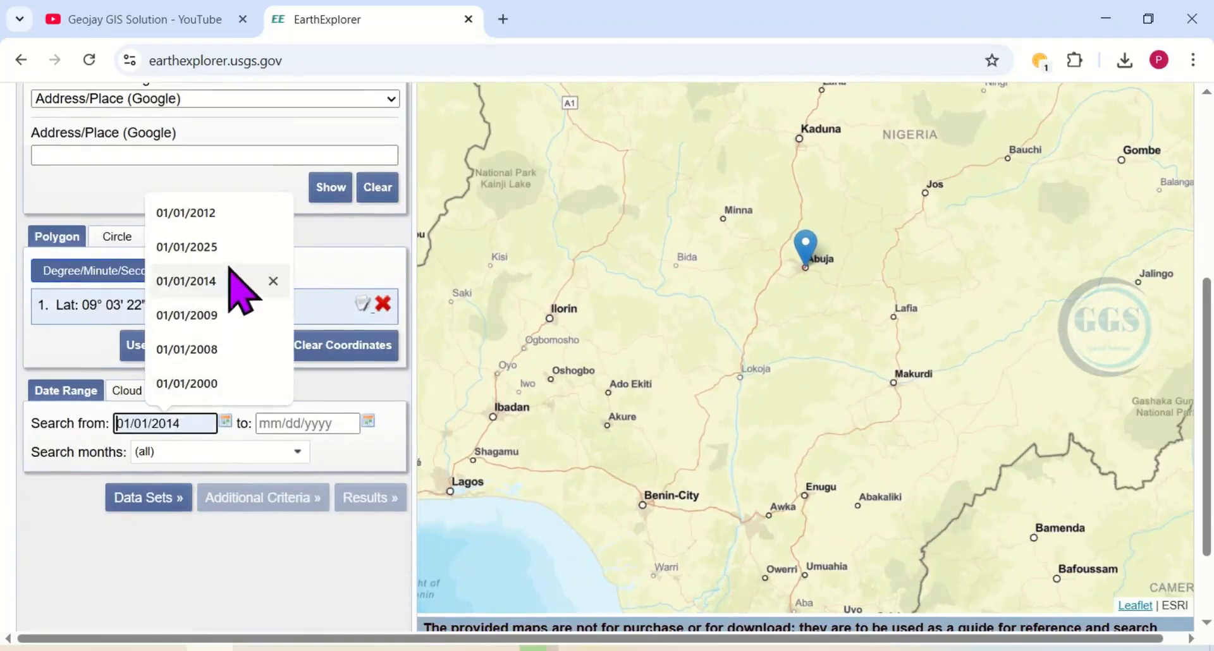
left_click(190, 213)
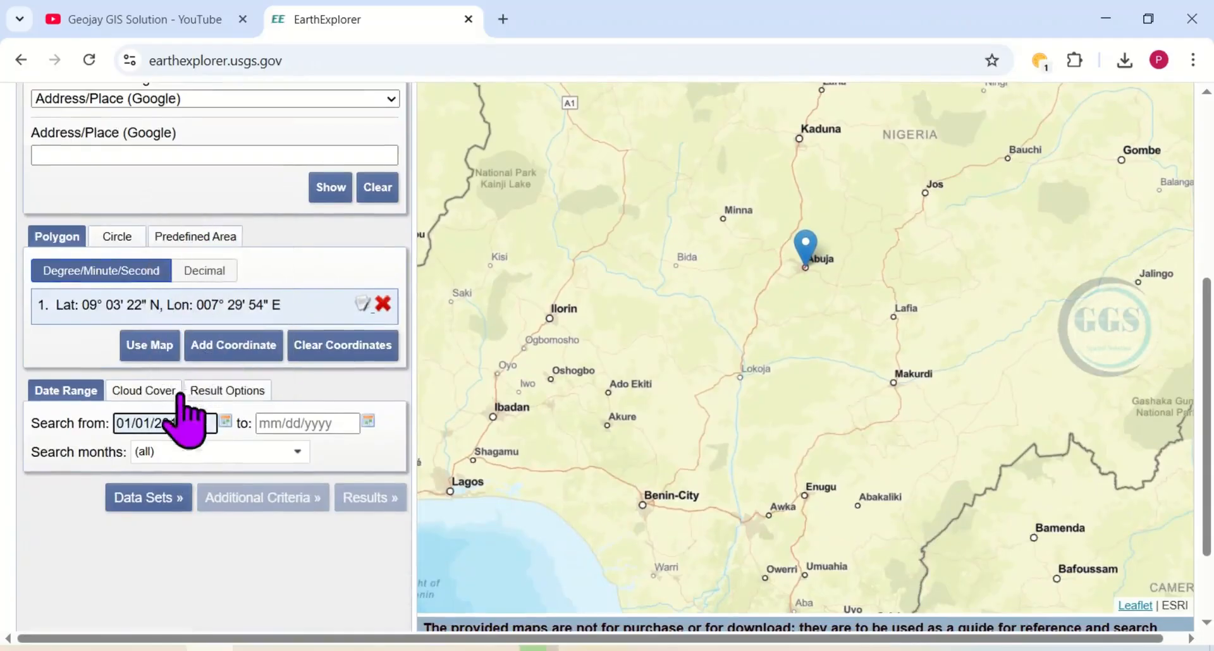
left_click(327, 421)
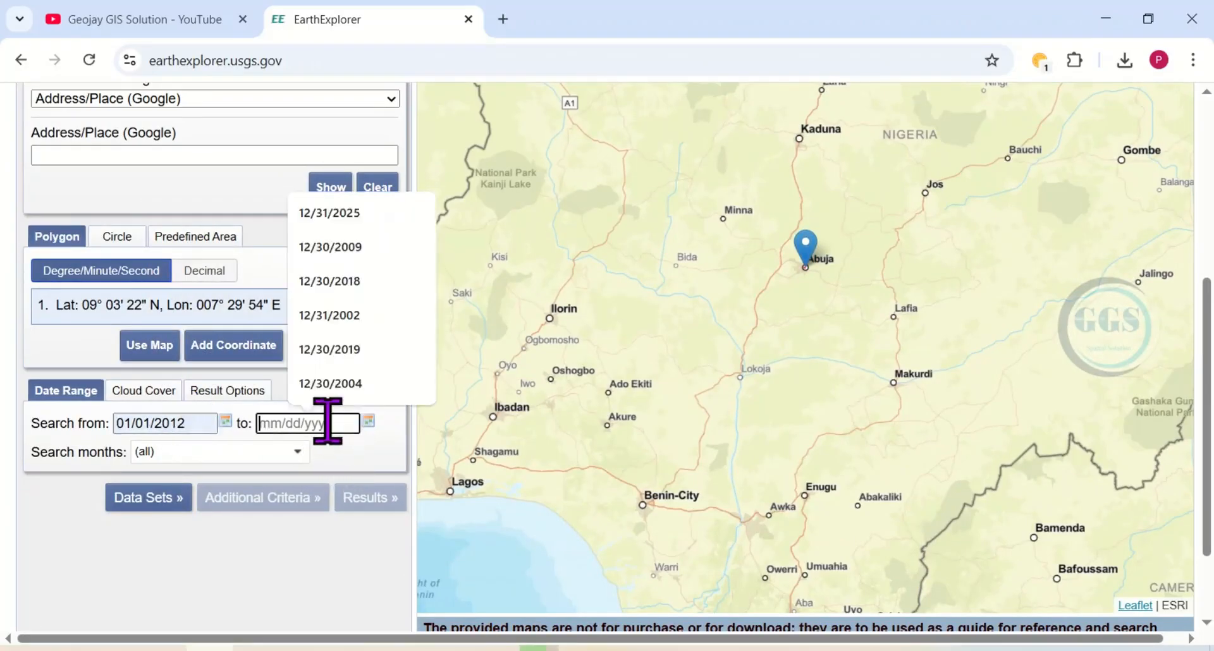
left_click(343, 214)
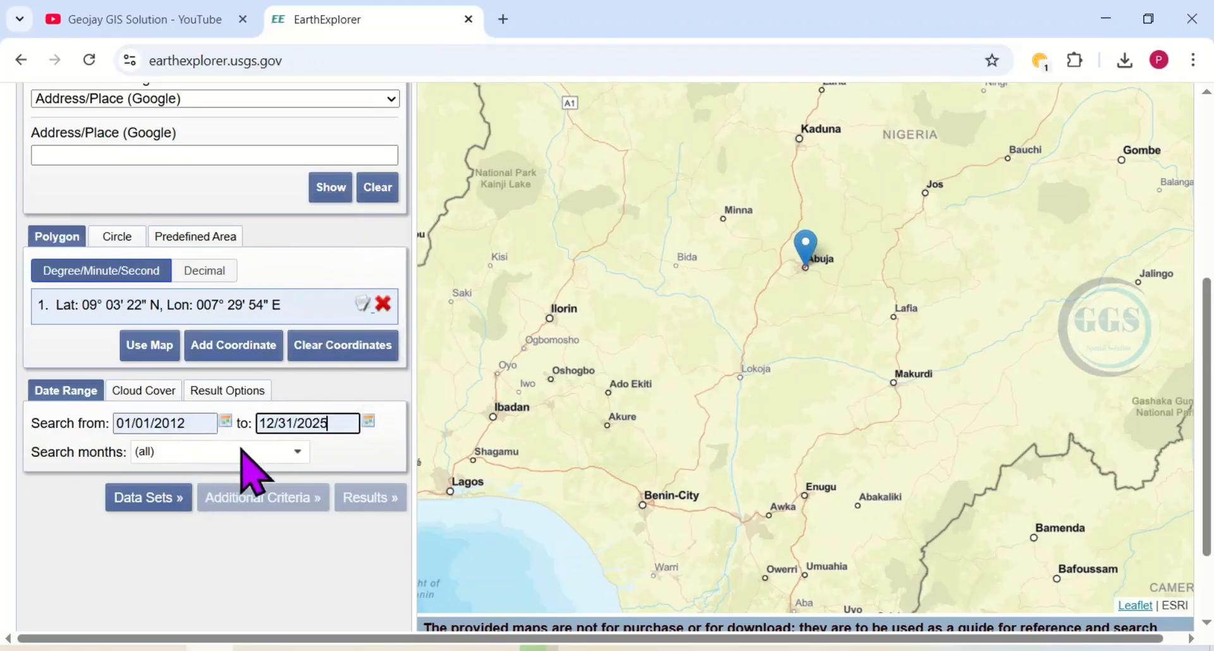
Choose the eMODIS Global LST V6 data set under Vegetation Monitoring and run the search for its scenes
left_click(147, 498)
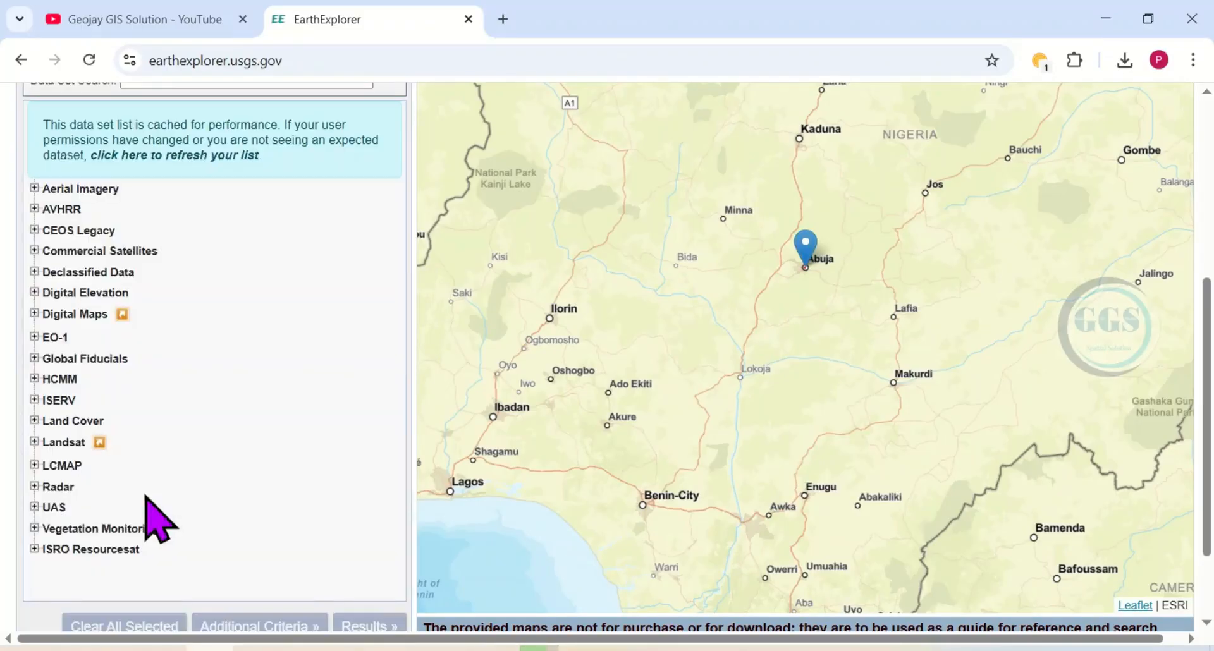
left_click(34, 529)
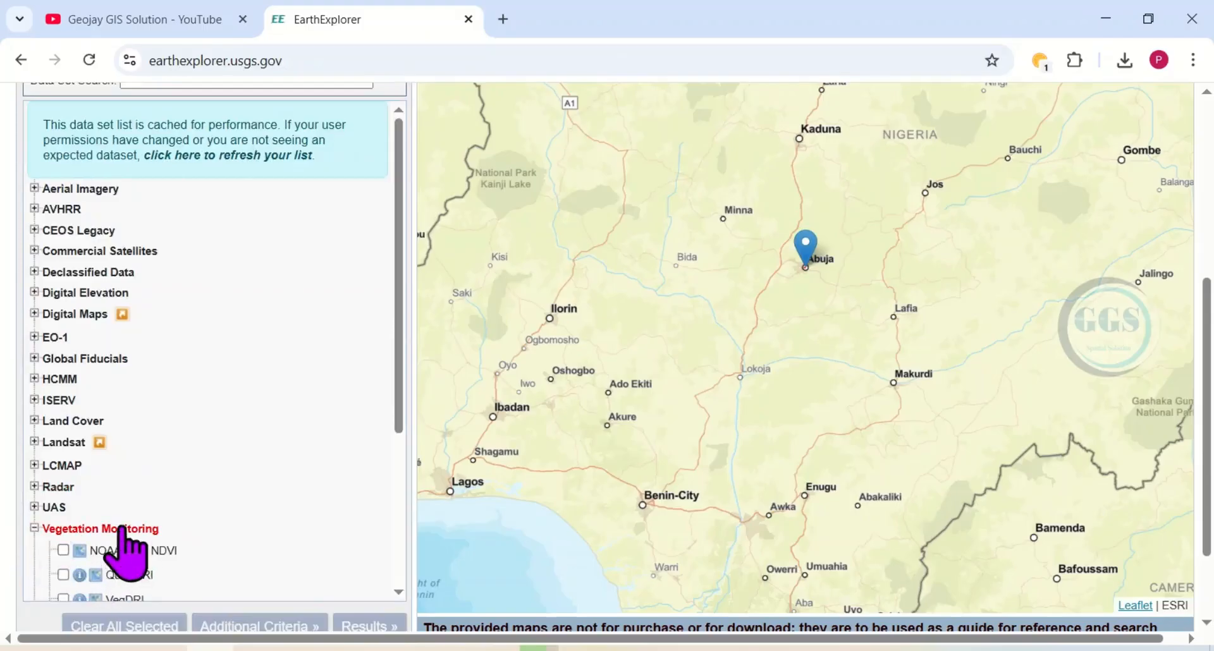
scroll(135, 569, "down", 3)
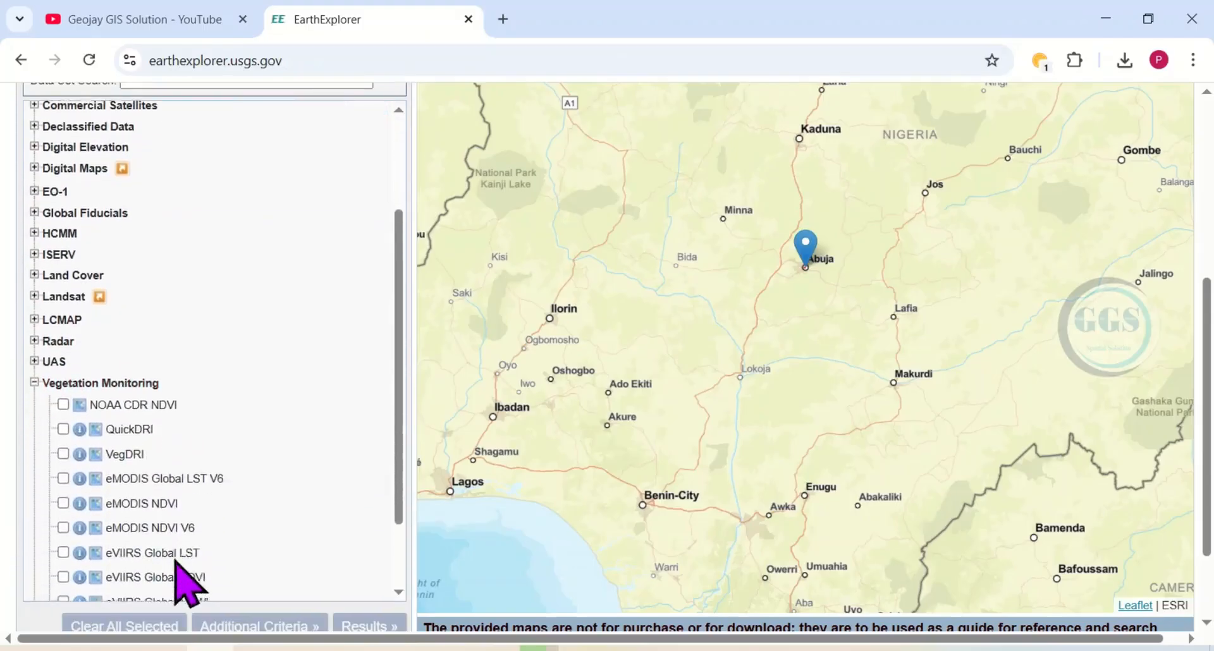
scroll(175, 560, "down", 1)
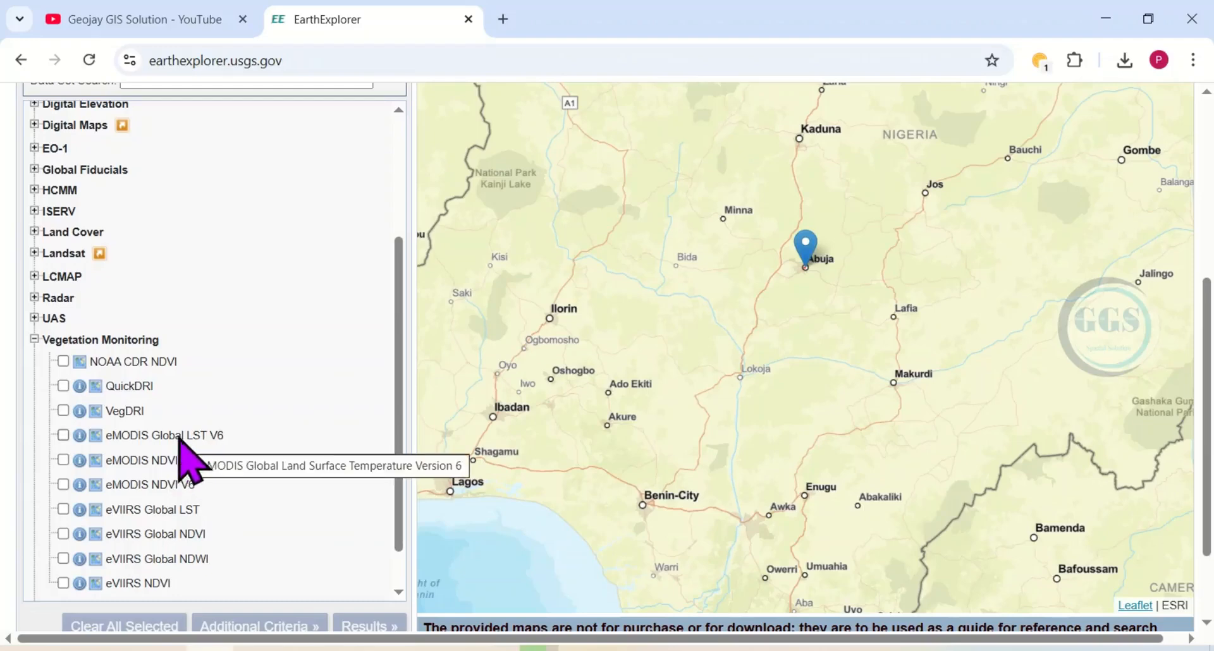
left_click(64, 435)
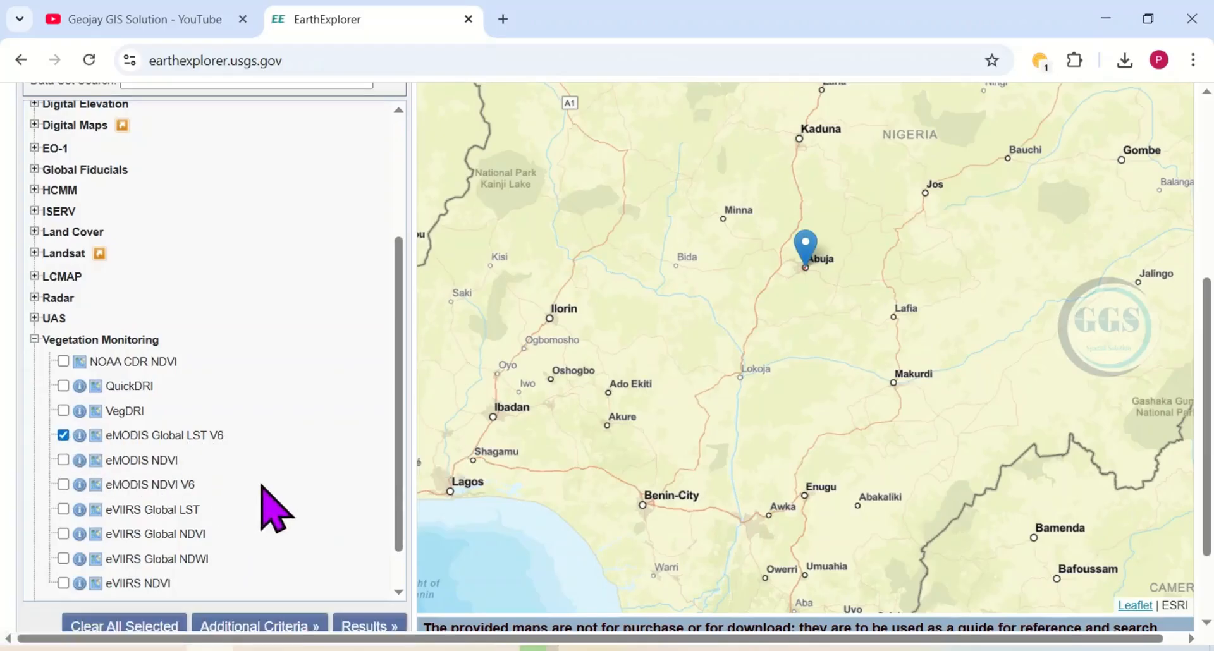
scroll(269, 500, "down", 5)
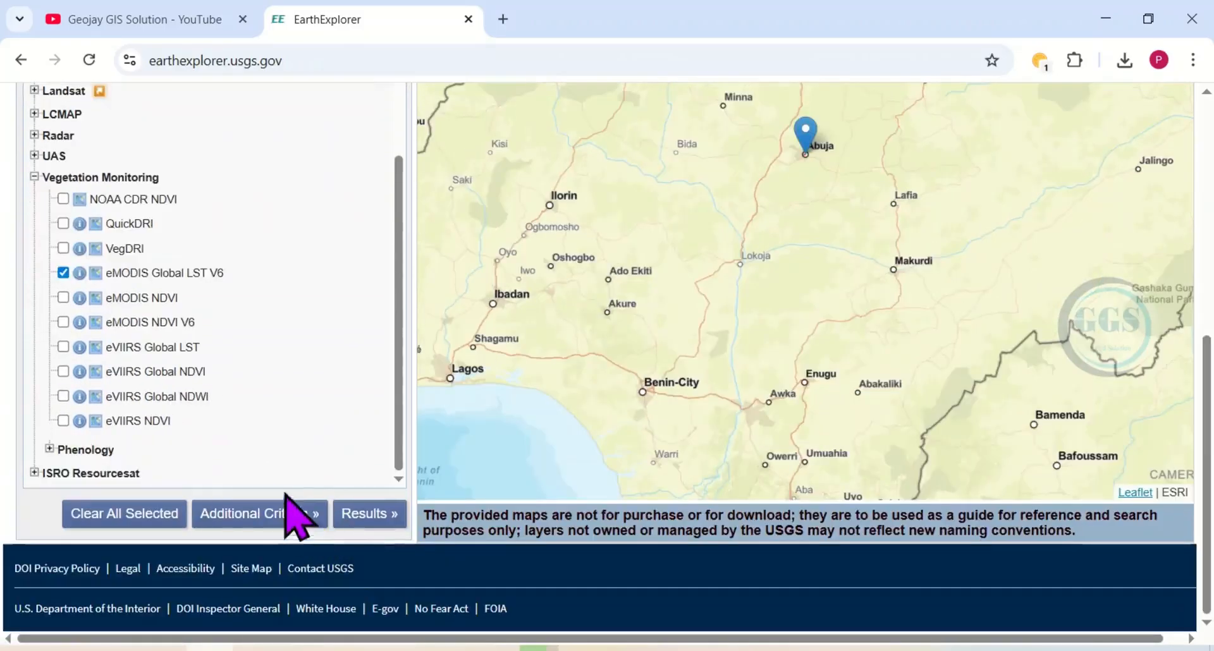
scroll(310, 452, "up", 1)
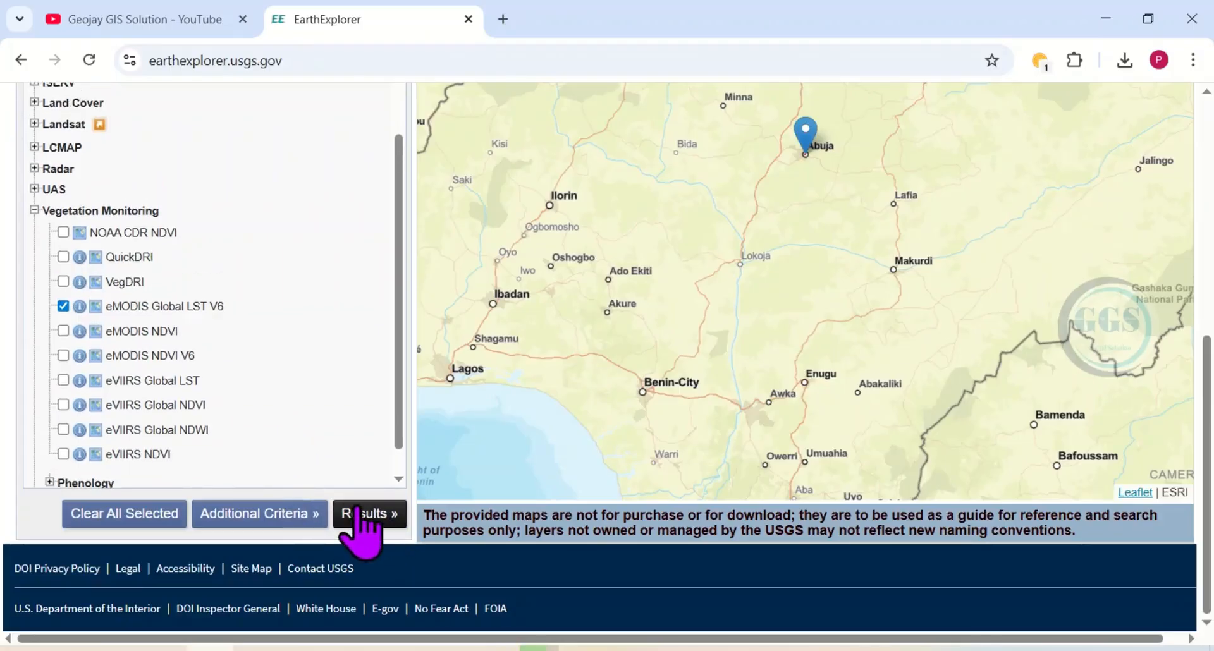
left_click(360, 525)
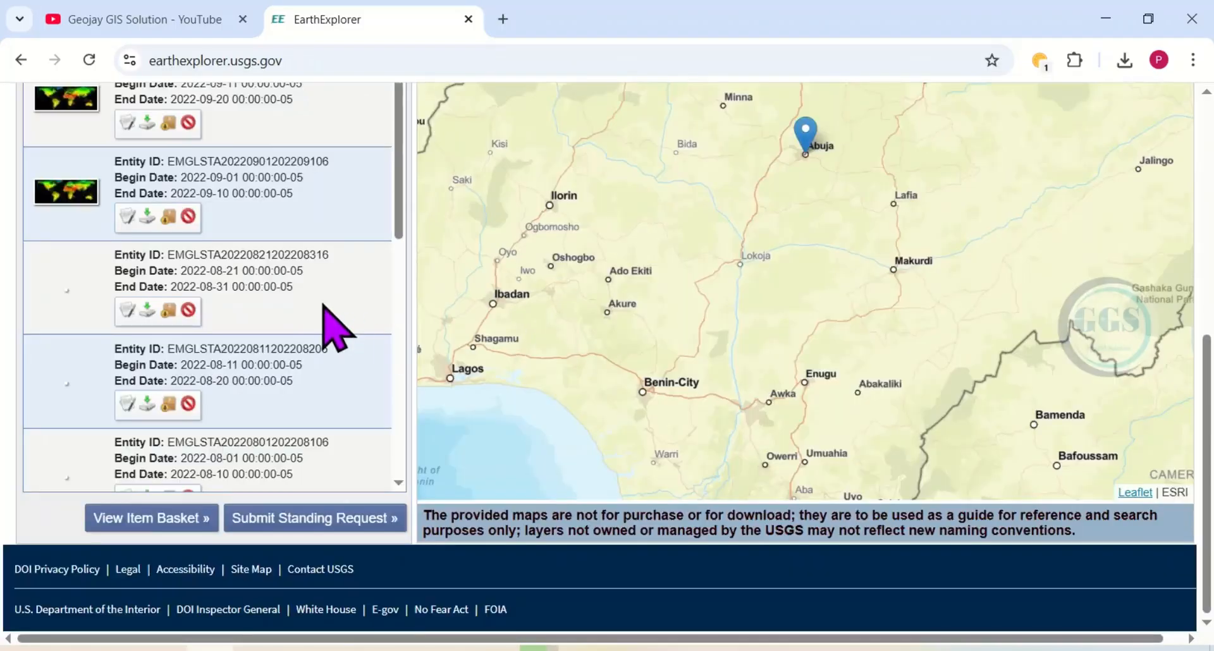
Download the scene dated 2022-09-11 to 2022-09-20 in Standard Format, check the download's progress and close the download options
scroll(202, 206, "up", 1)
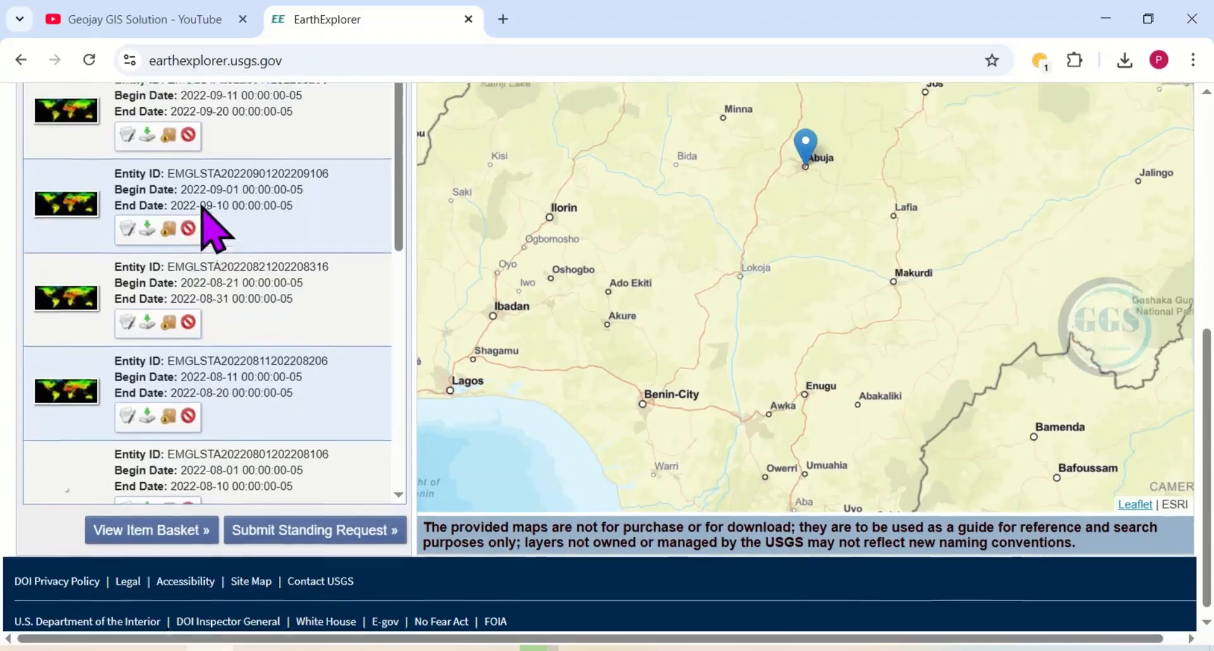
scroll(215, 229, "up", 2)
scroll(253, 237, "up", 1)
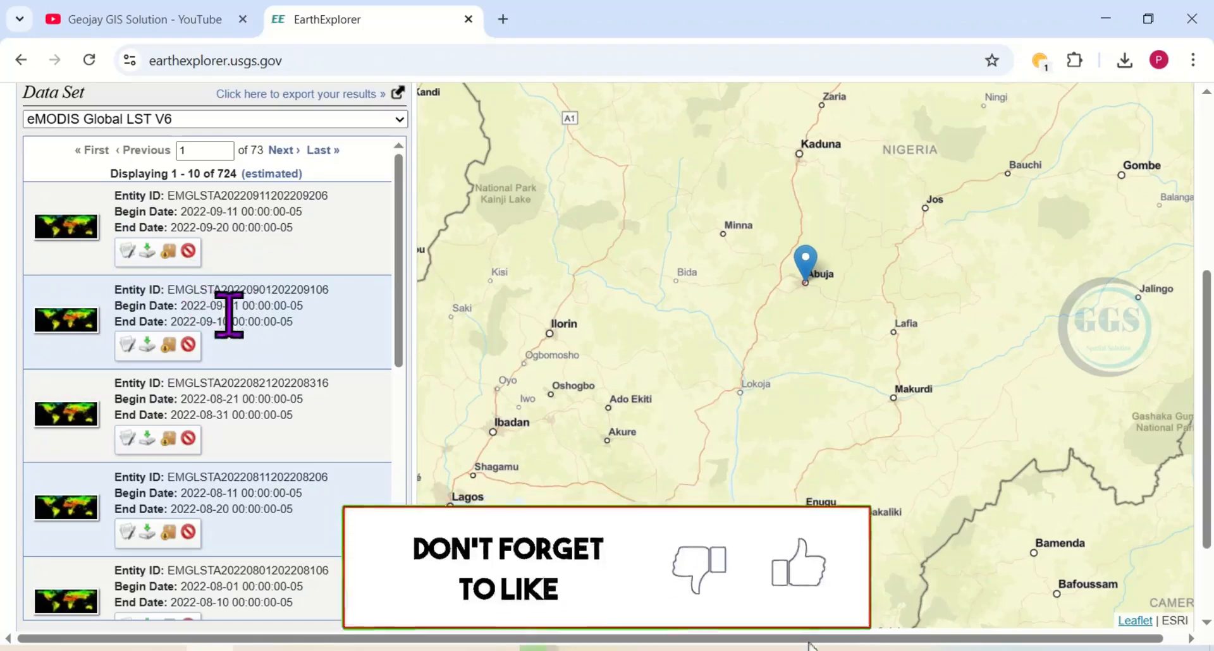
left_click(147, 252)
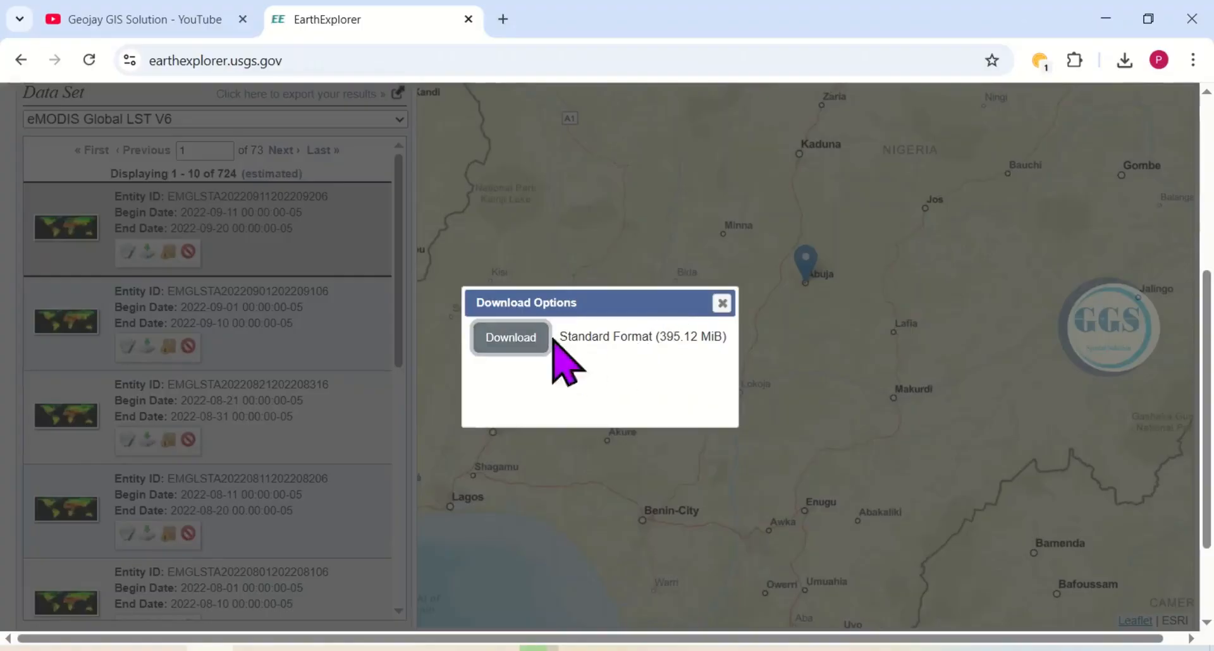
left_click(512, 340)
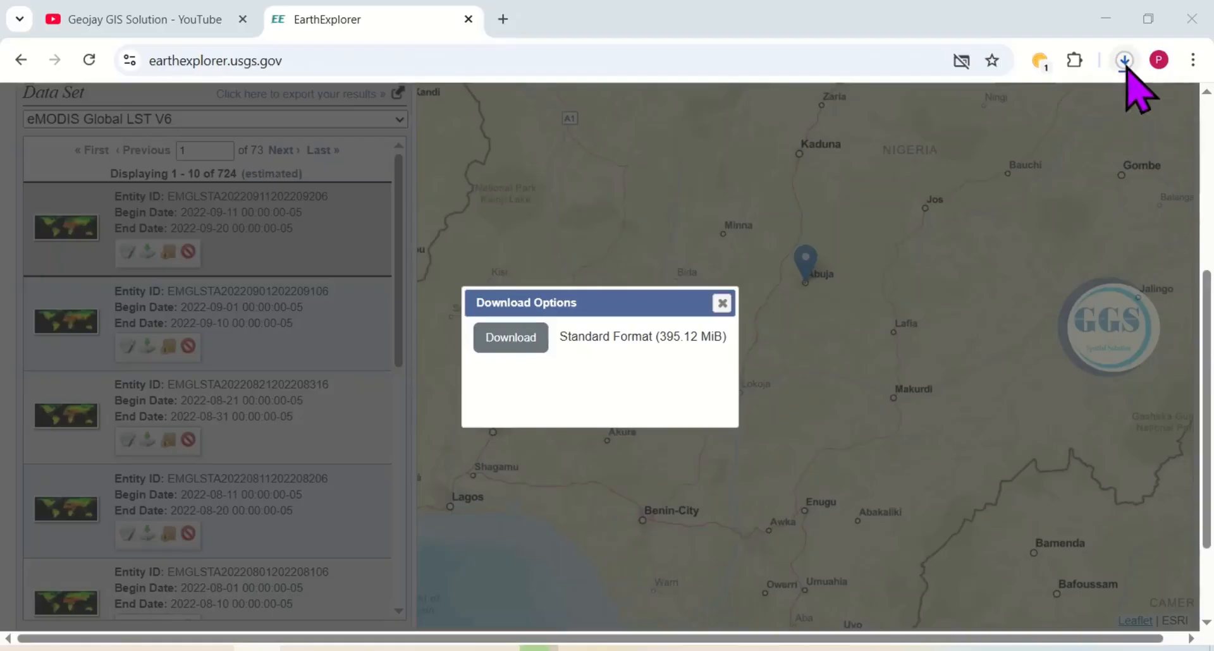
left_click(1124, 61)
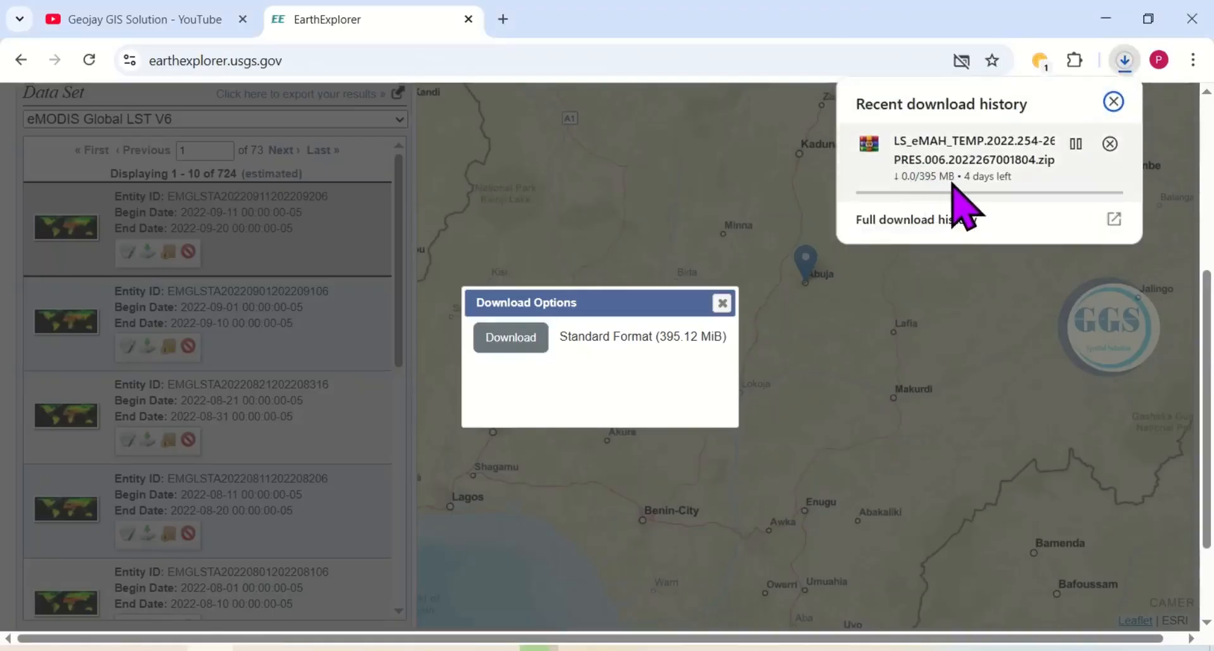
left_click(790, 422)
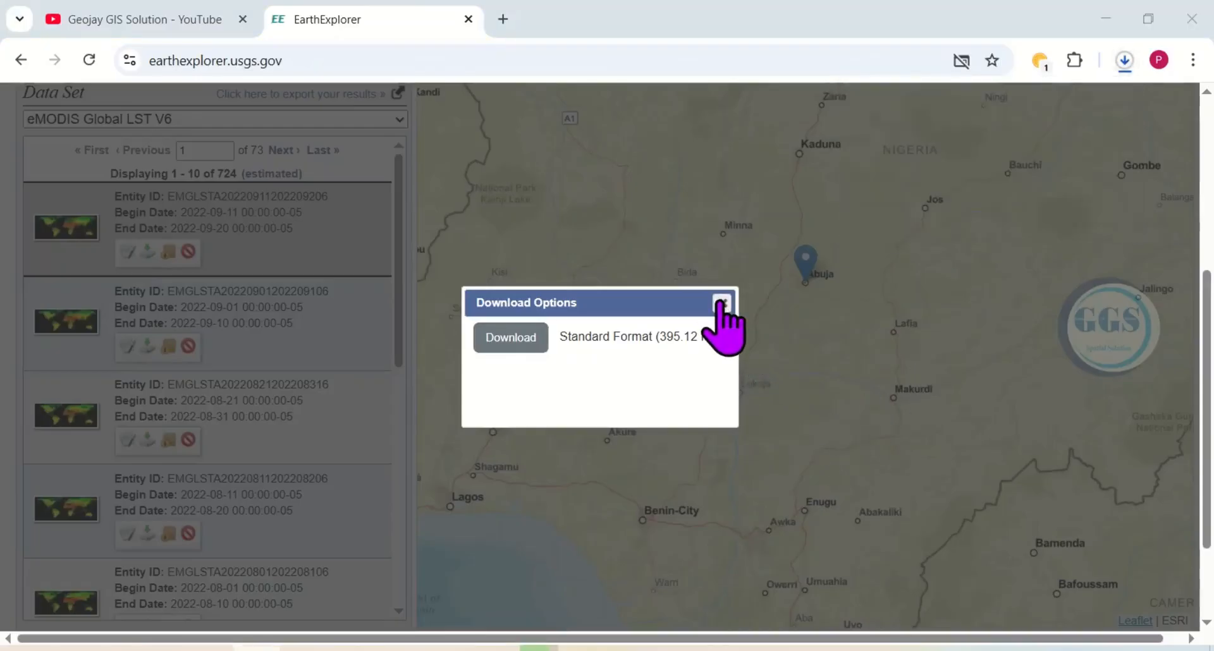
left_click(721, 303)
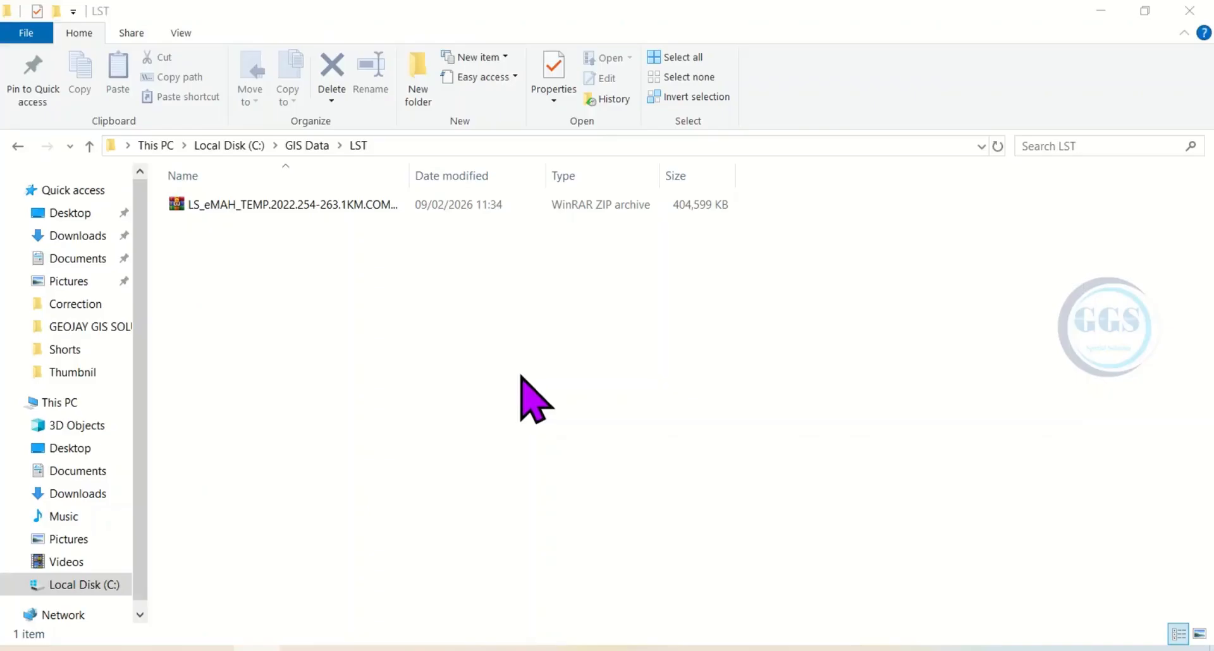
In File Explorer, extract the downloaded LS_eMAH_TEMP ZIP archive directly into the LST folder
left_click(260, 207)
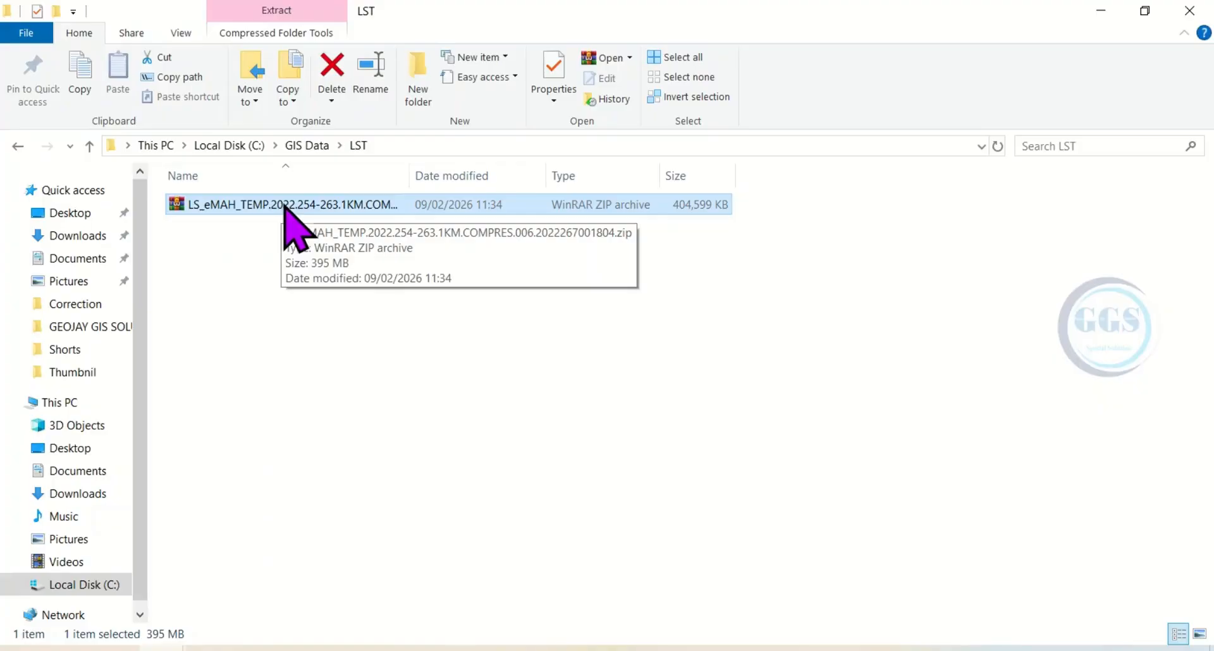
right_click(284, 206)
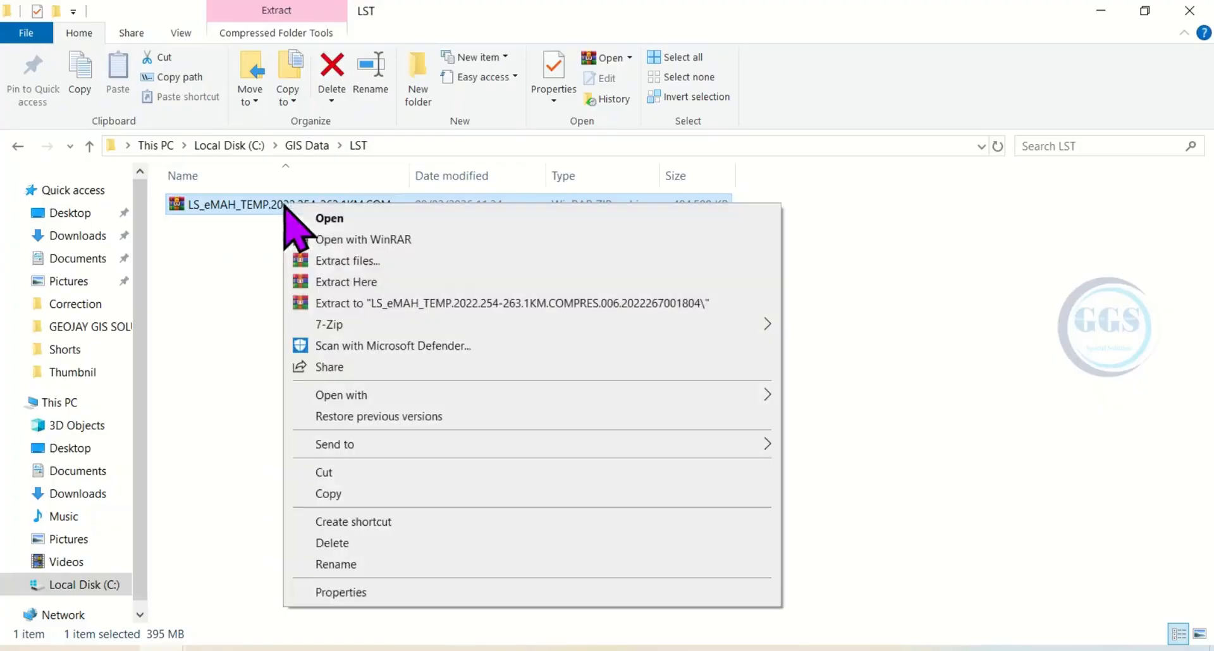
left_click(345, 283)
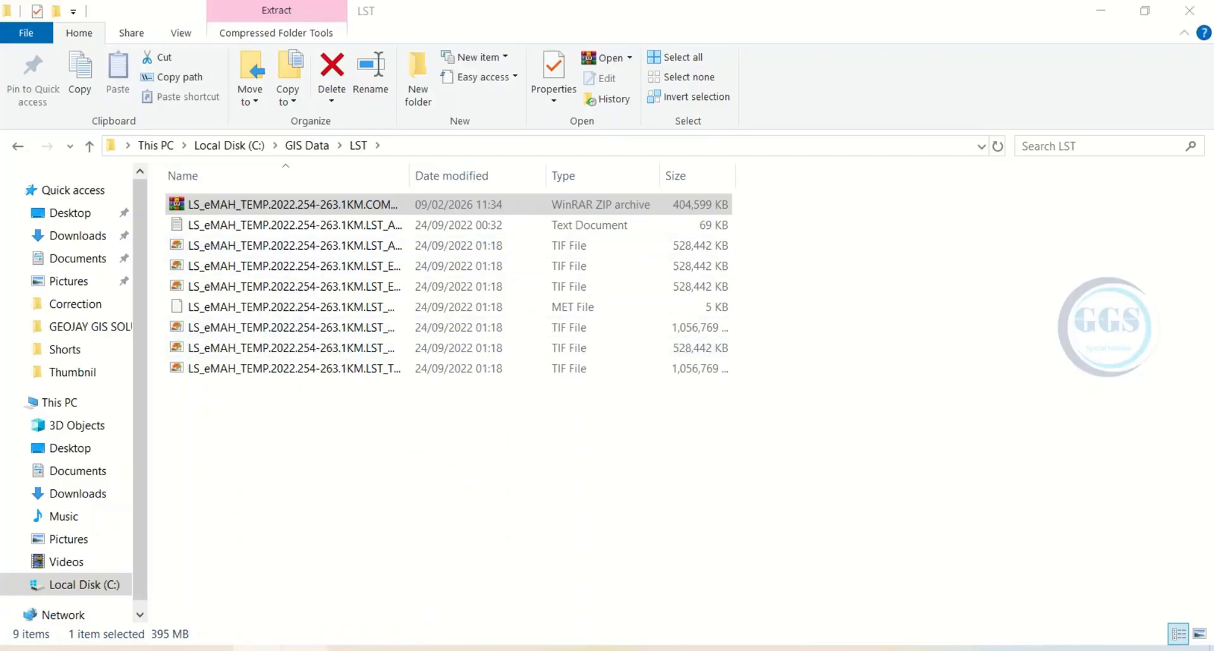
Switch to ArcMap and add the six LS_eMAH_TEMP TIF rasters from C:\GIS Data\LST, ANGL through TEMP, to the map
left_click(304, 649)
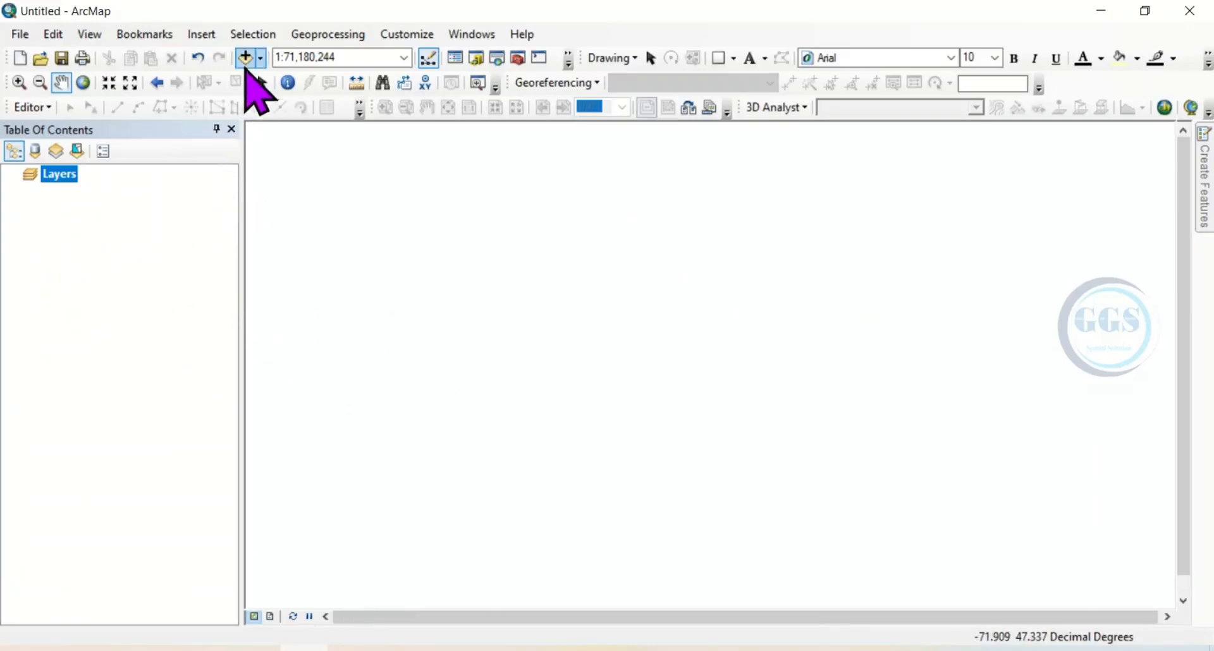
left_click(245, 58)
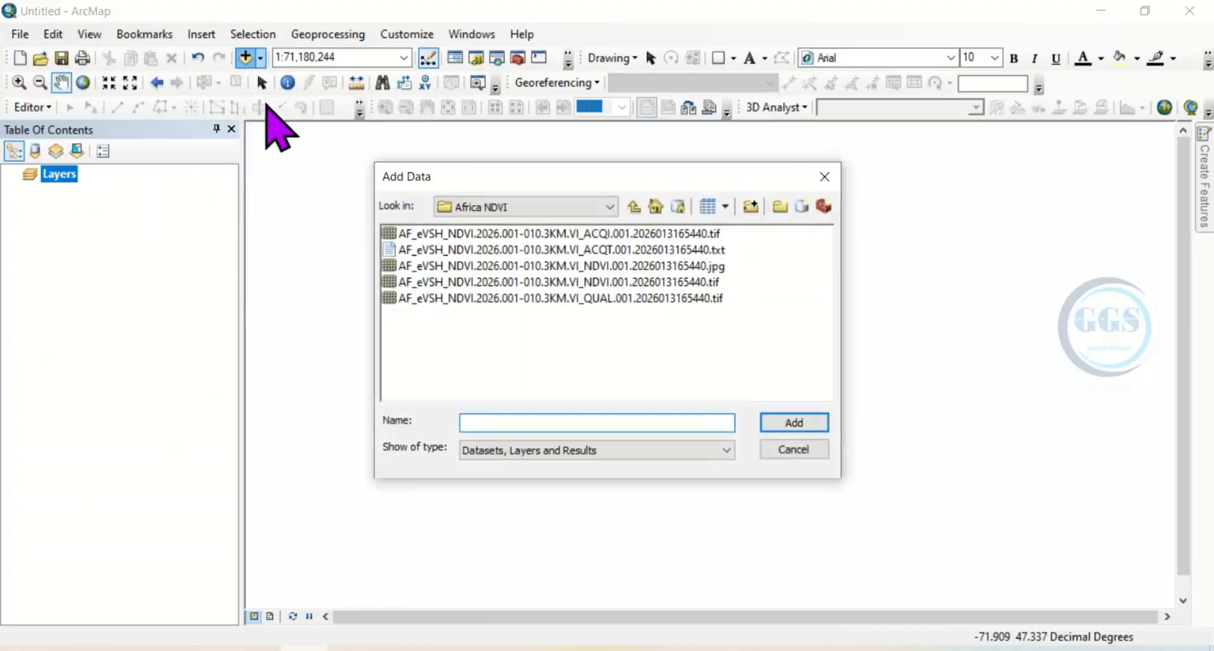
left_click(632, 209)
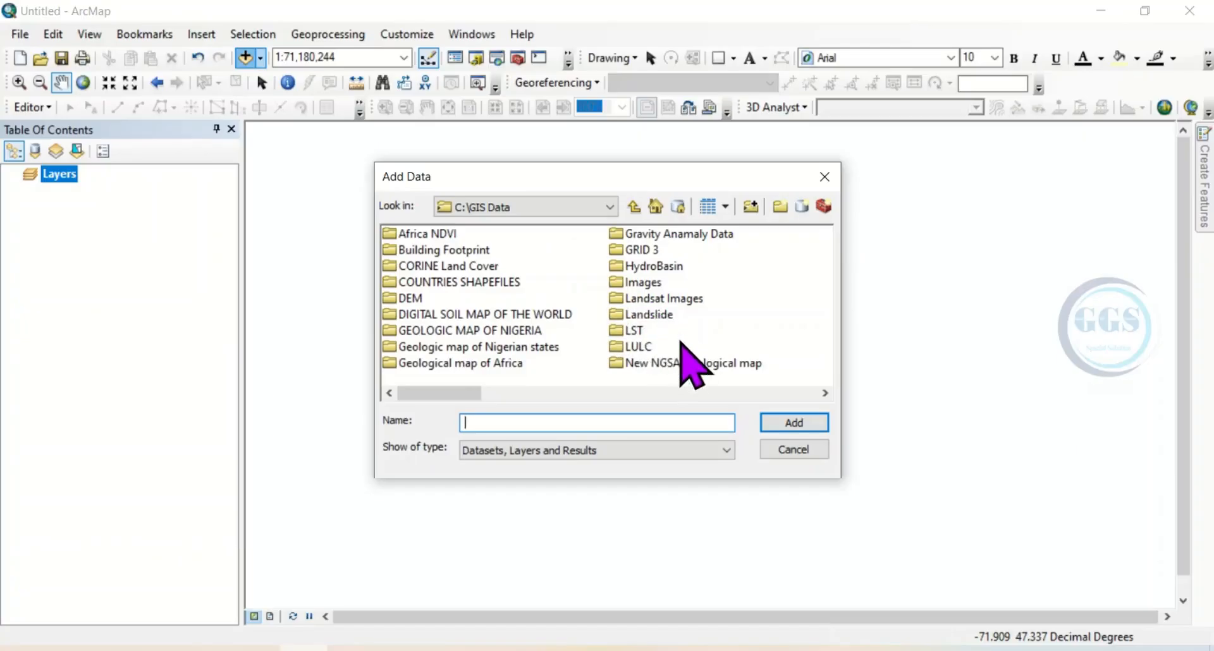
double_click(633, 330)
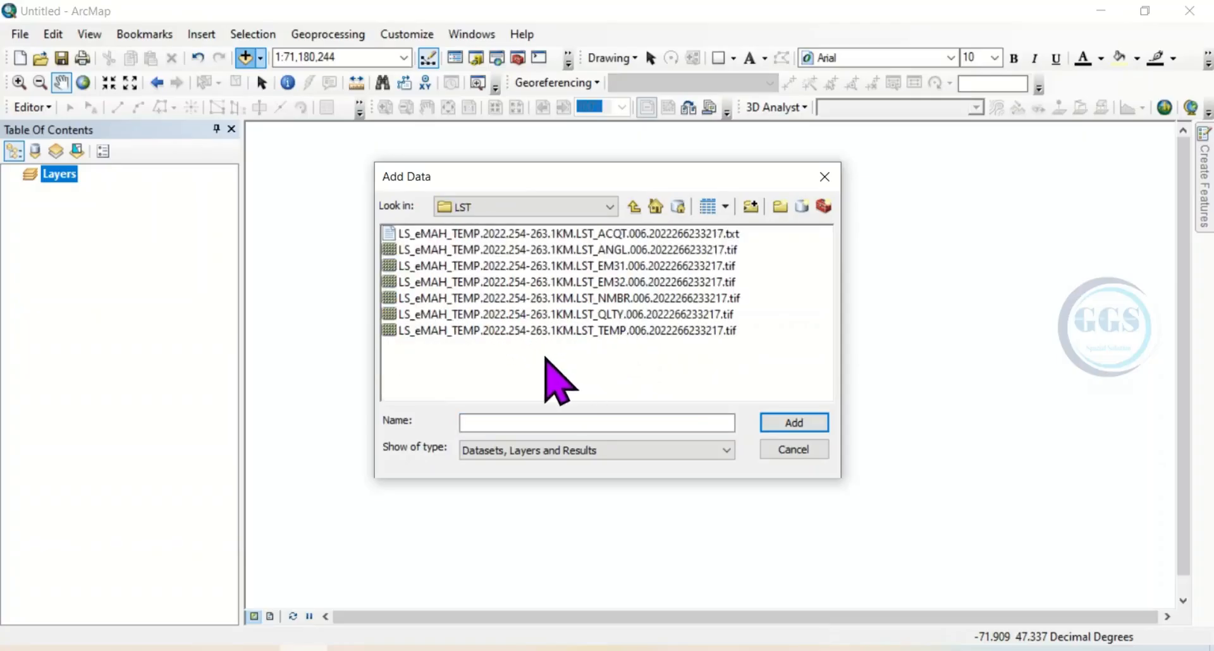
left_click_drag(545, 357, 495, 268)
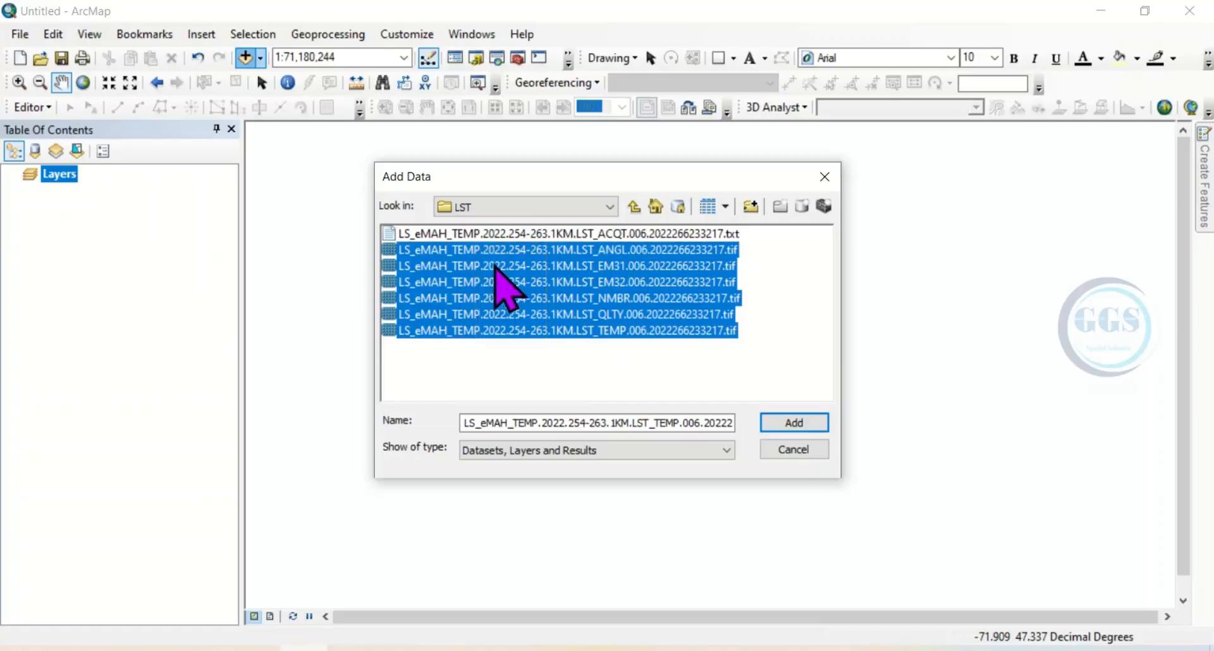
left_click(779, 425)
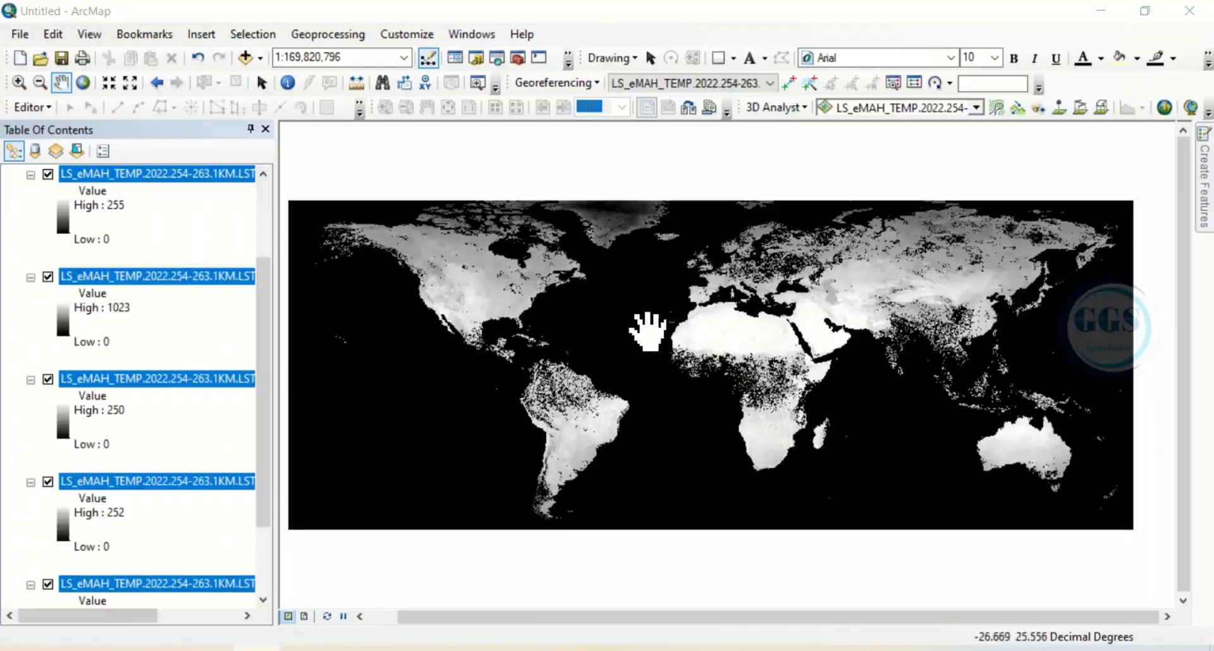
Clear the layer selection and turn off the display of the second raster, LST_NMBR and LST_EM32
left_click(210, 232)
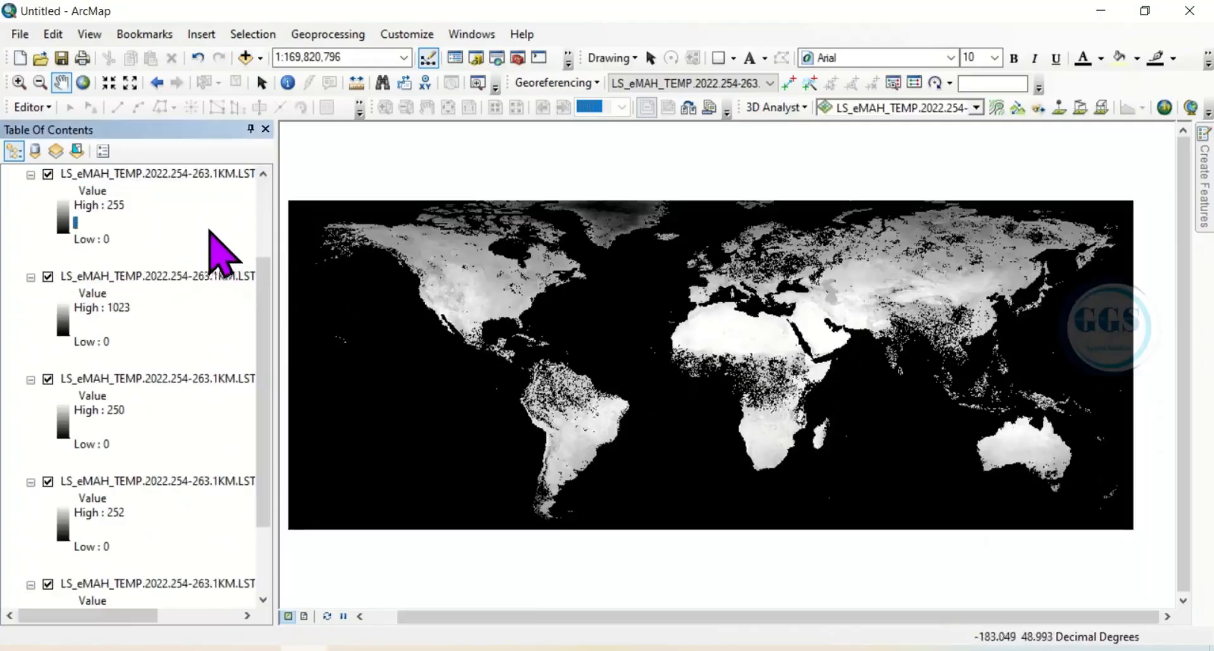
left_click(48, 175)
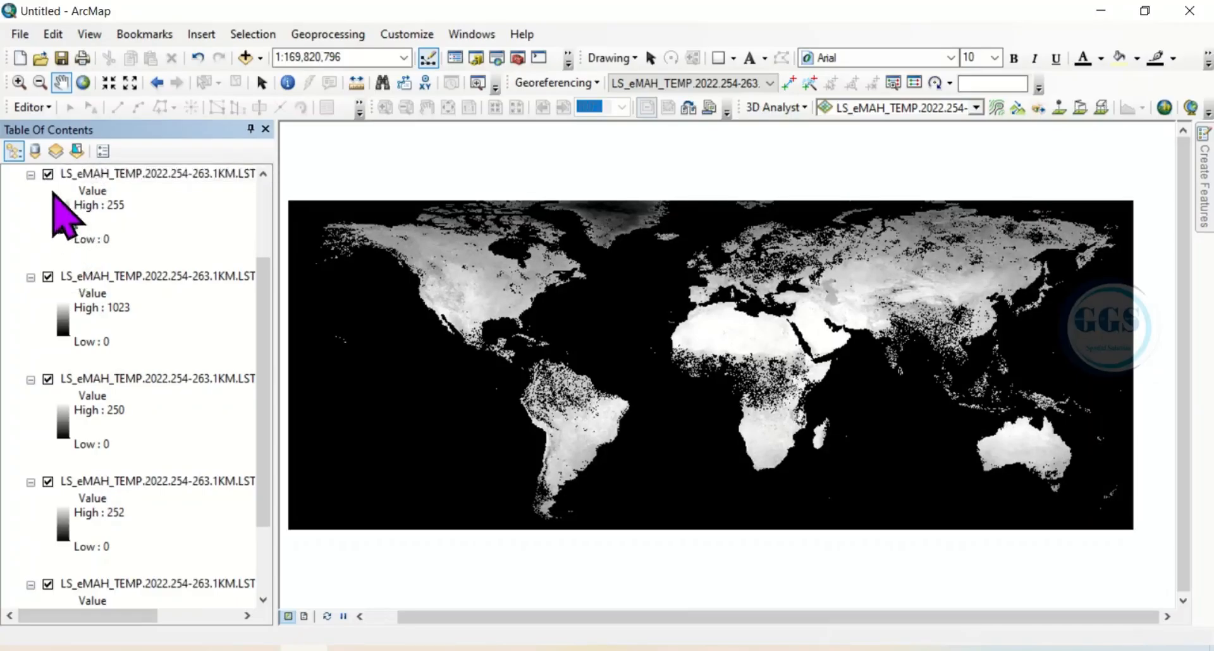
left_click(47, 175)
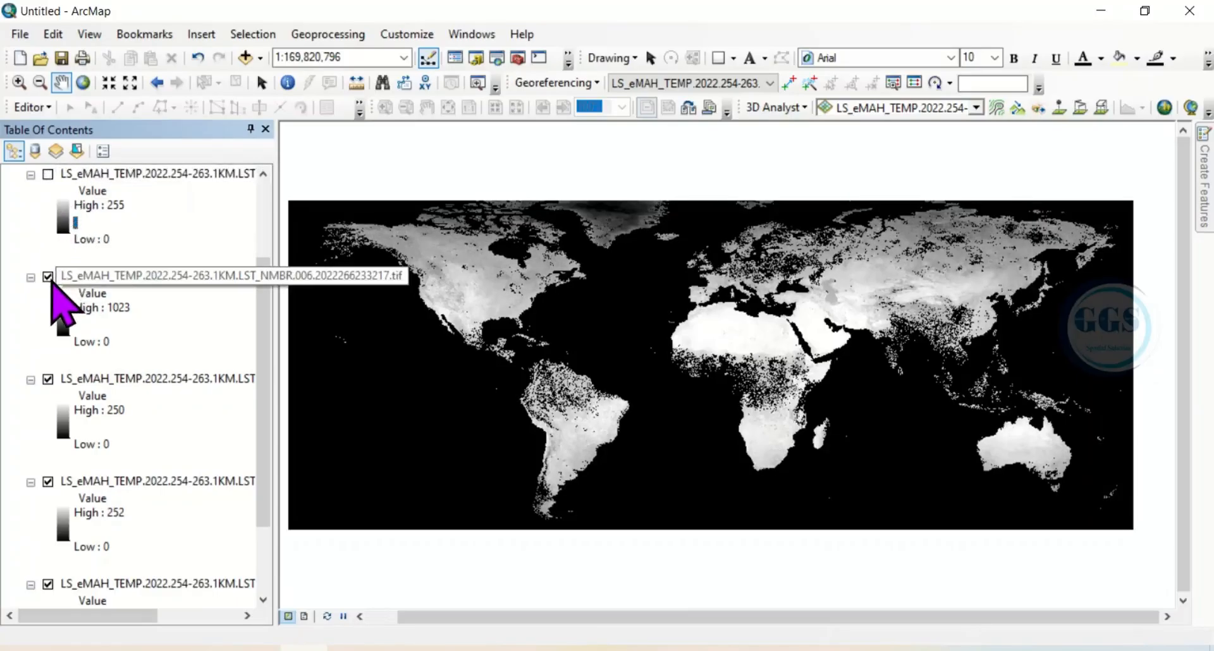
left_click(50, 279)
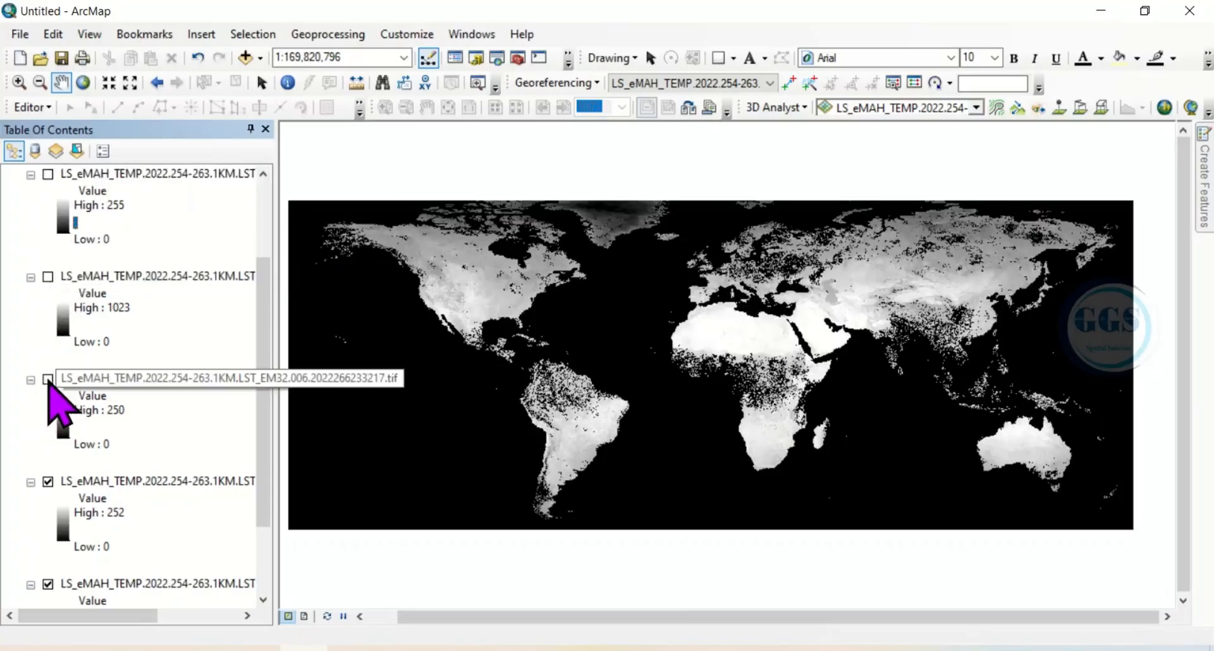
Show the second raster again with an inverted red-yellow-green color ramp, and hide the top raster to view it
left_click(47, 174)
left_click(63, 221)
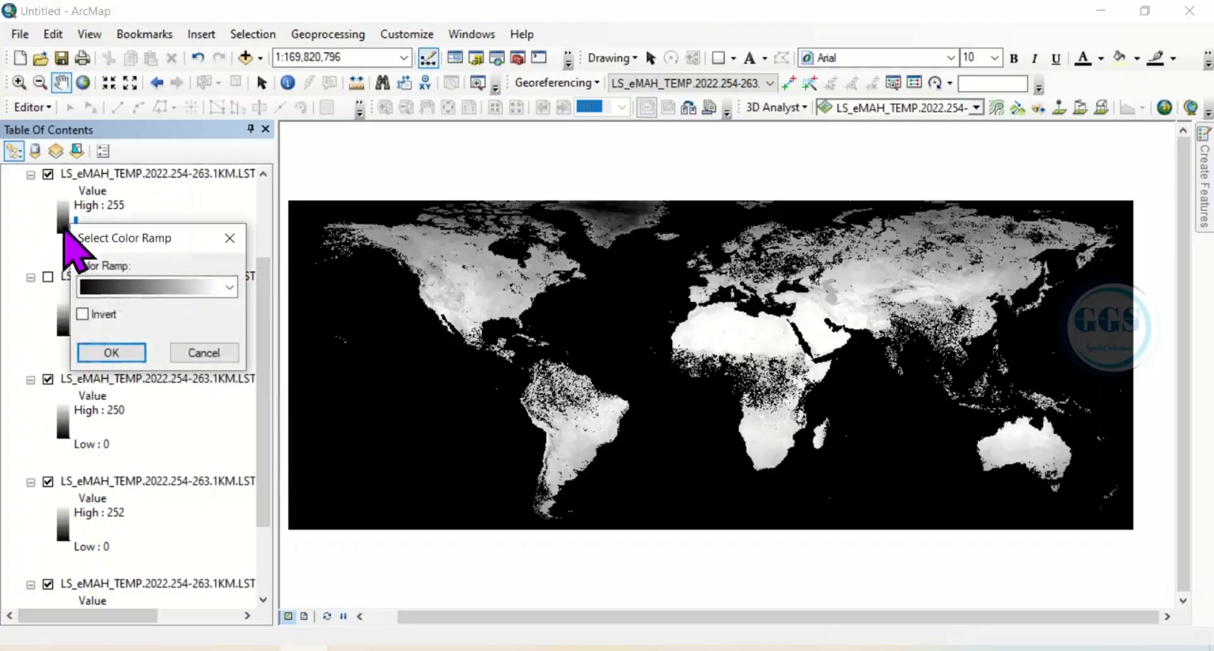
left_click(148, 290)
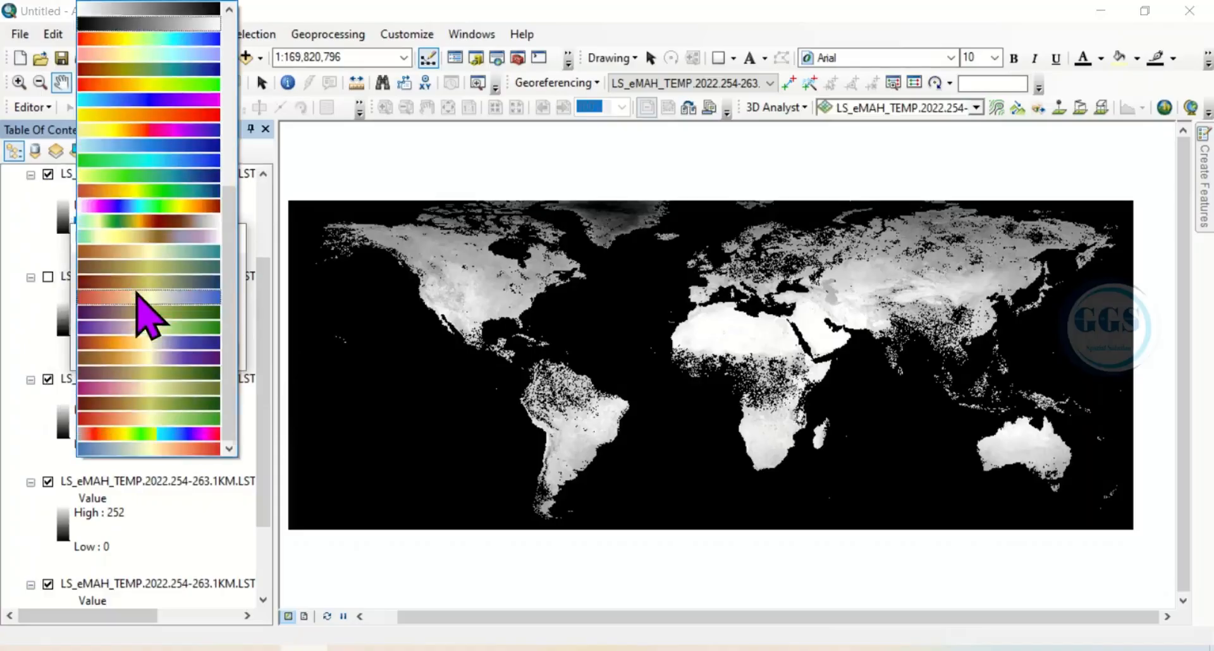
left_click(134, 86)
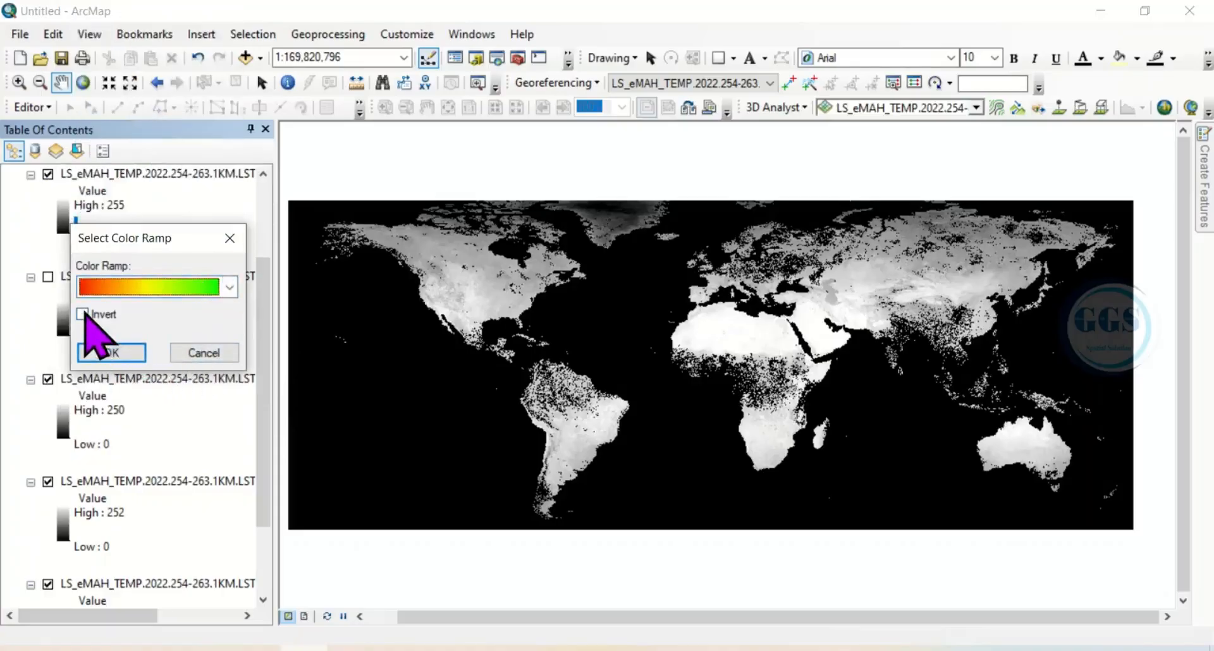
left_click(114, 351)
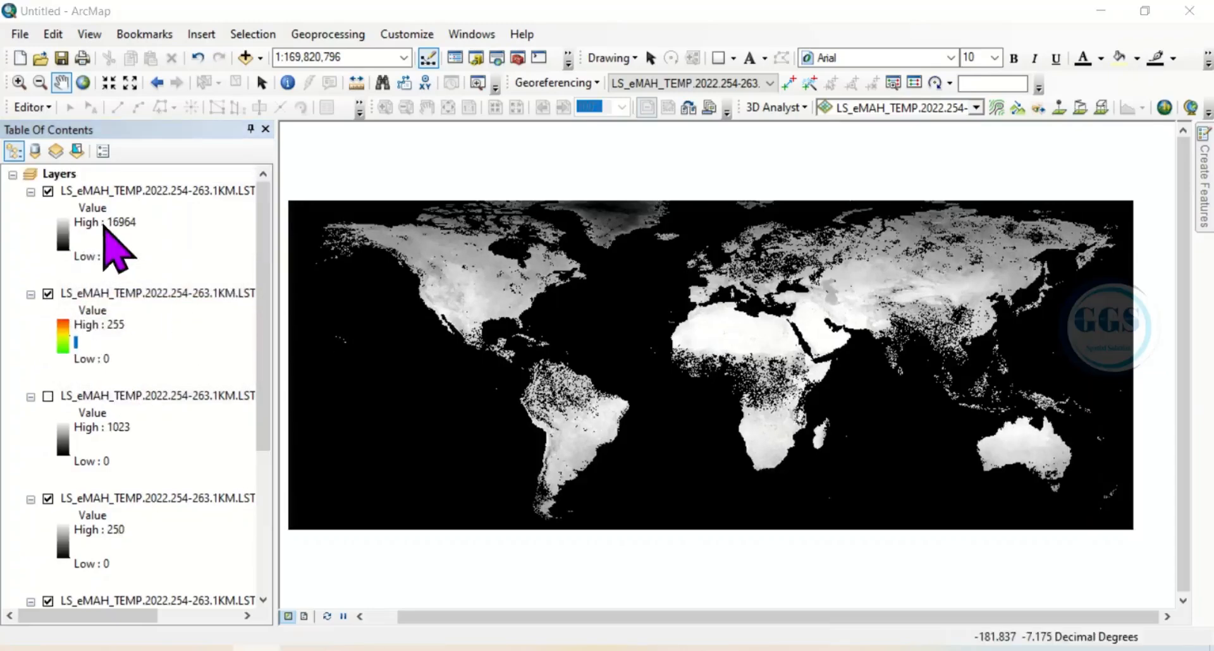
left_click(47, 191)
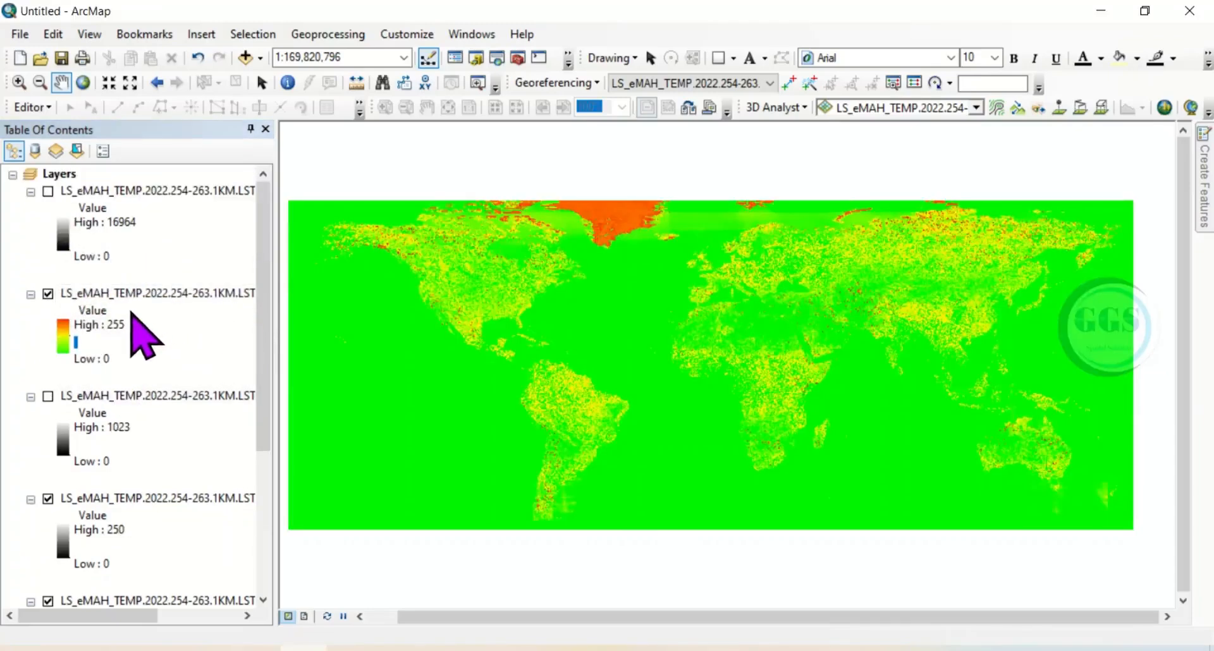
Show the top raster again and apply the brown-orange-yellow-green-blue color ramp to it
left_click(47, 192)
left_click(62, 237)
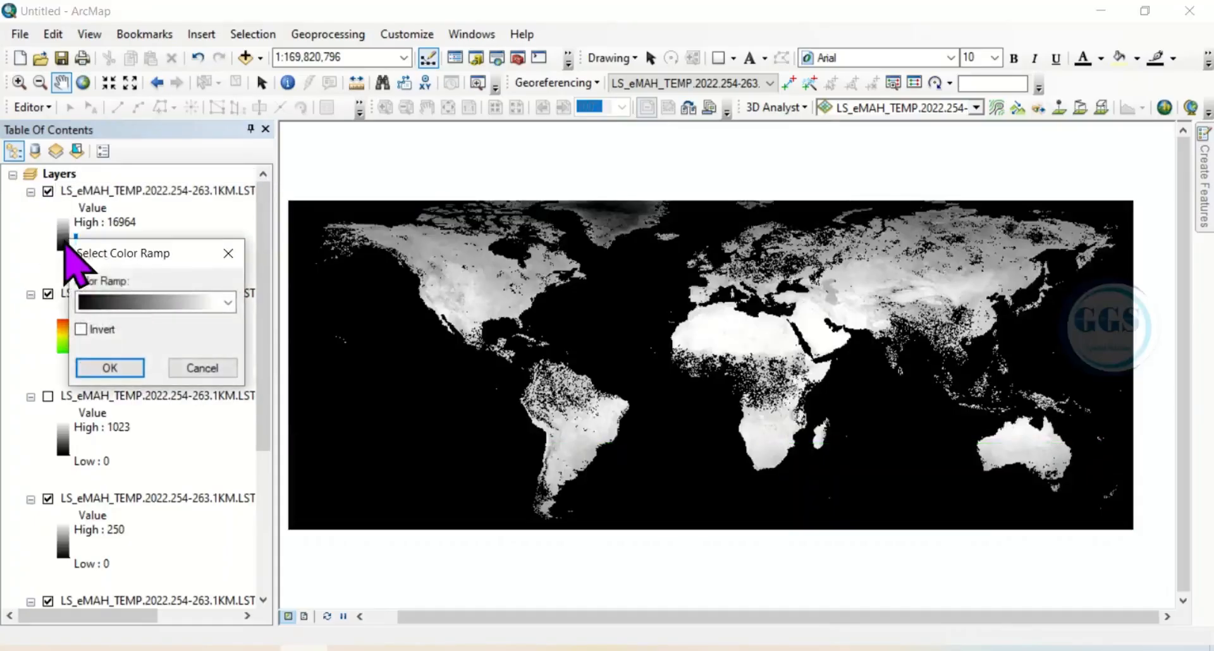
left_click(128, 306)
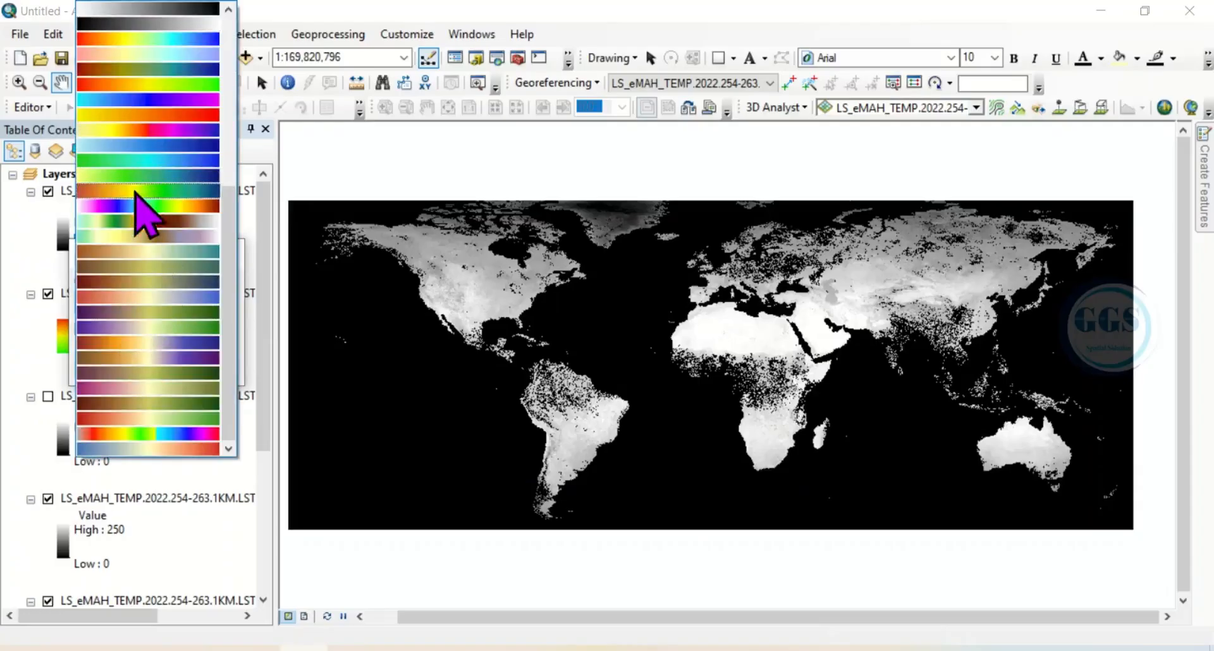
left_click(136, 196)
left_click(114, 369)
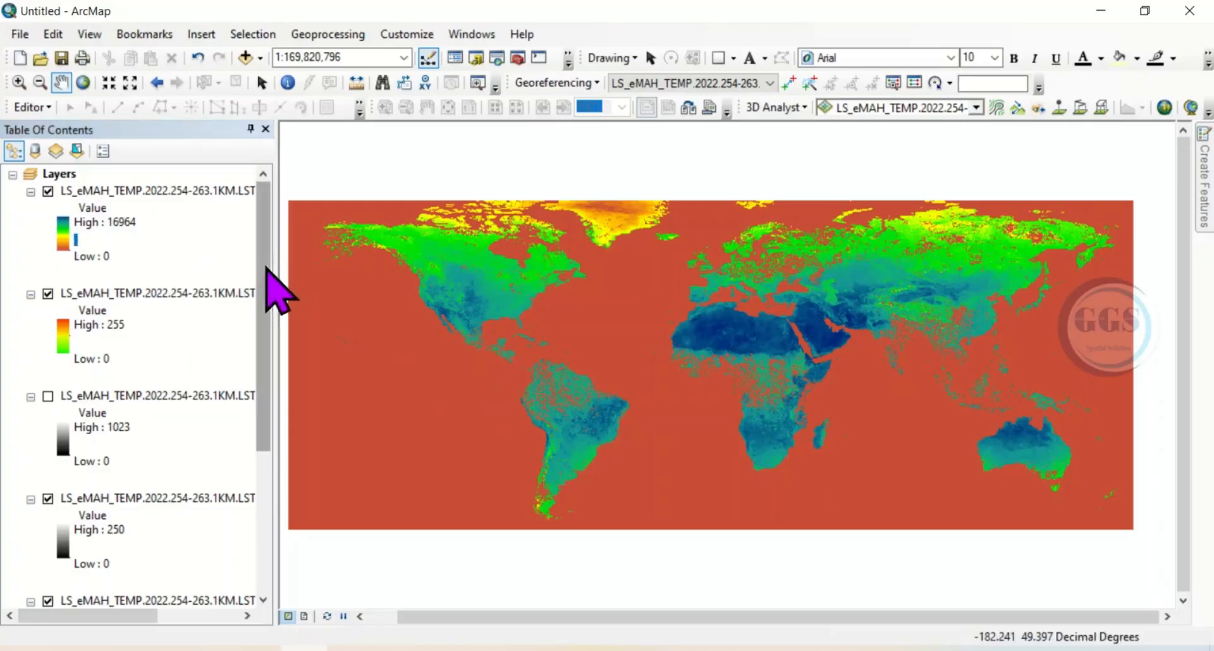
left_click_drag(270, 272, 252, 244)
left_click_drag(264, 273, 267, 442)
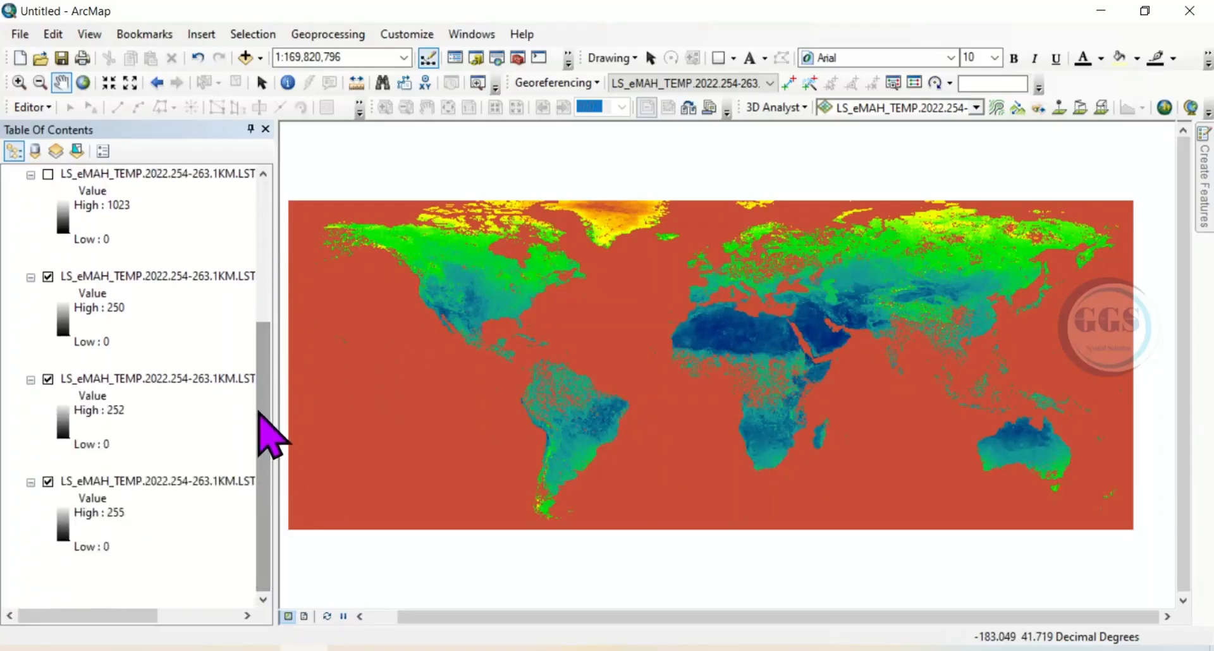
left_click_drag(268, 399, 244, 251)
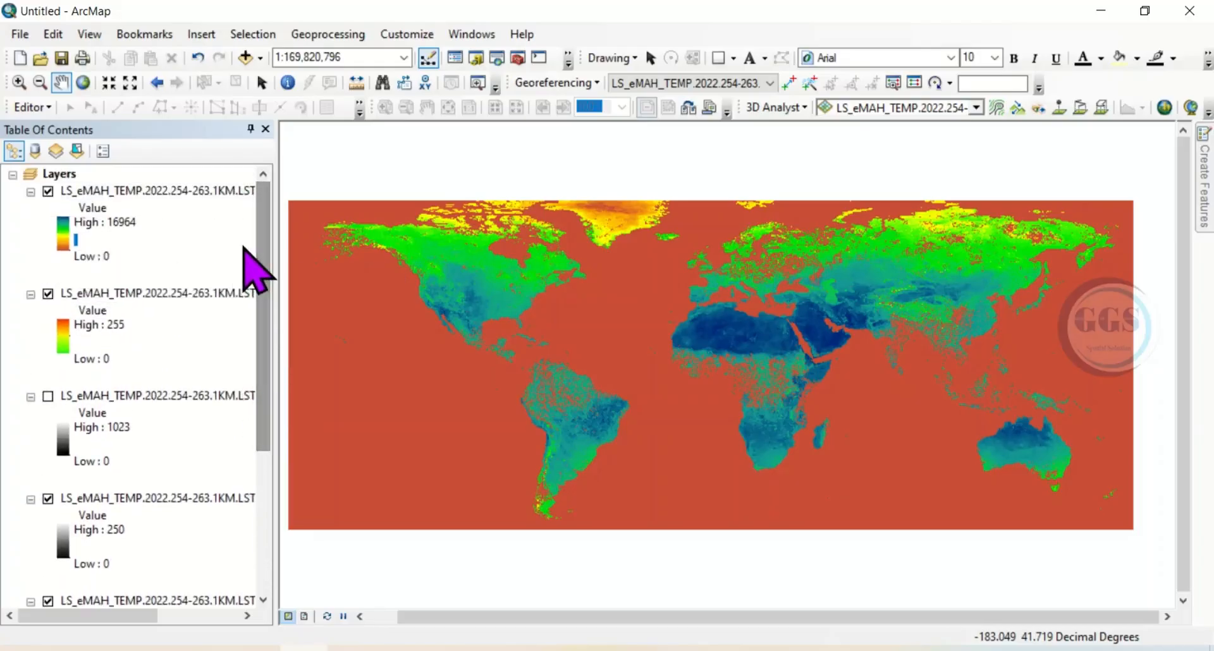